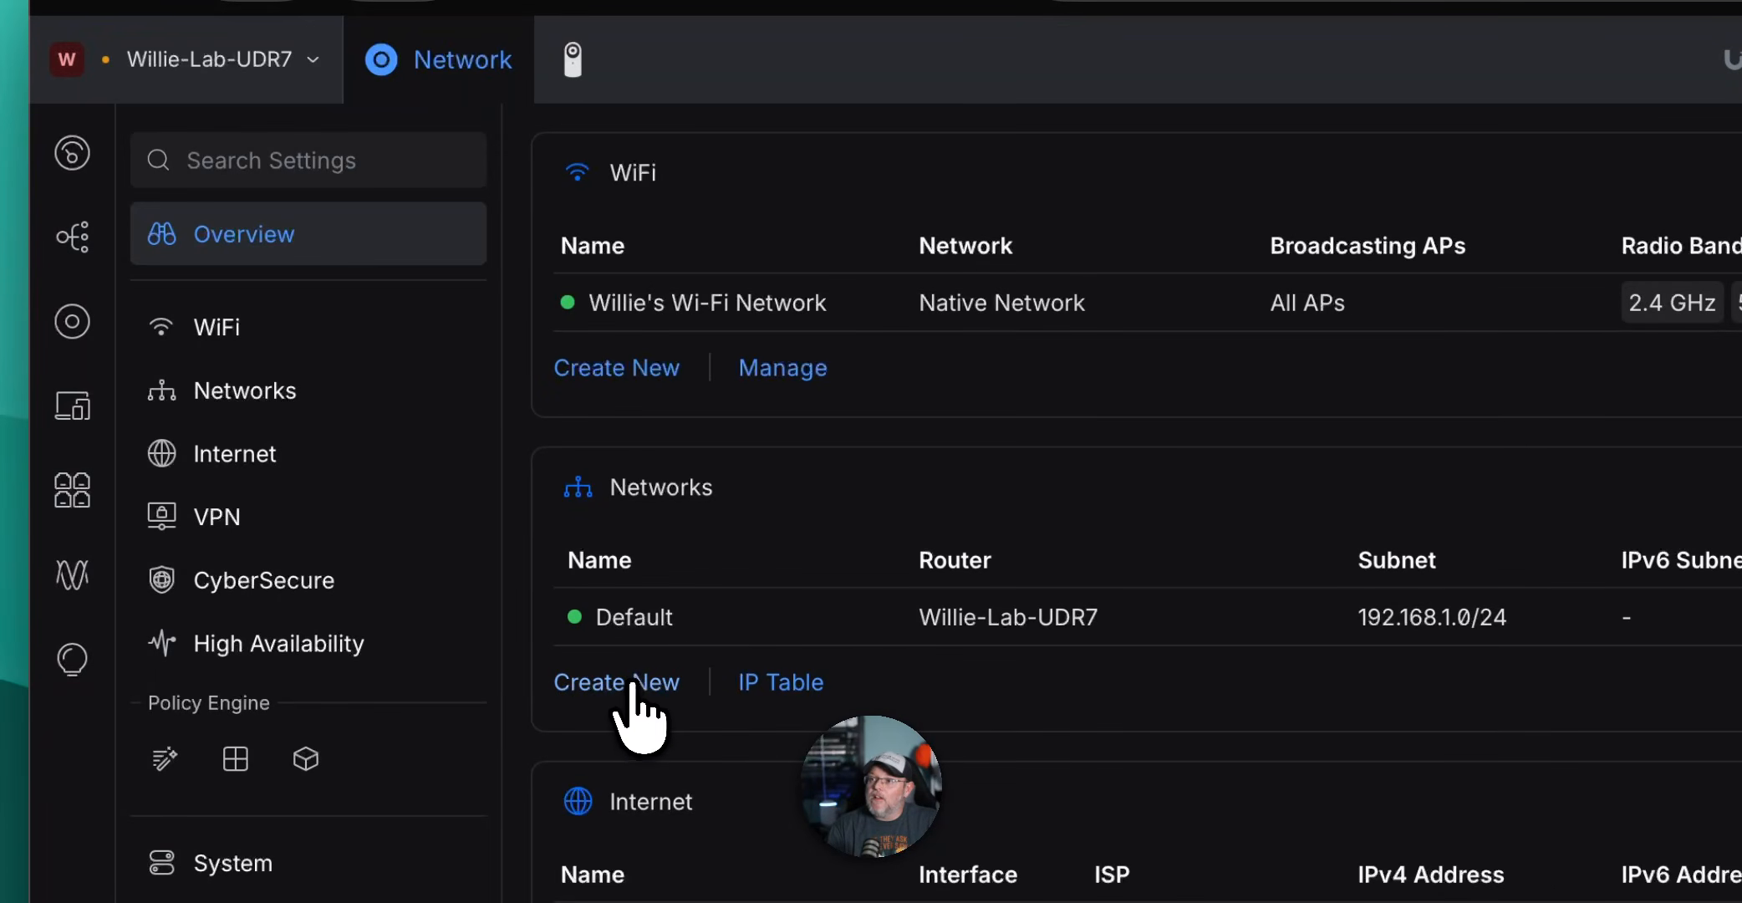
Start creating a new network and name it VLAN2
left_click(643, 684)
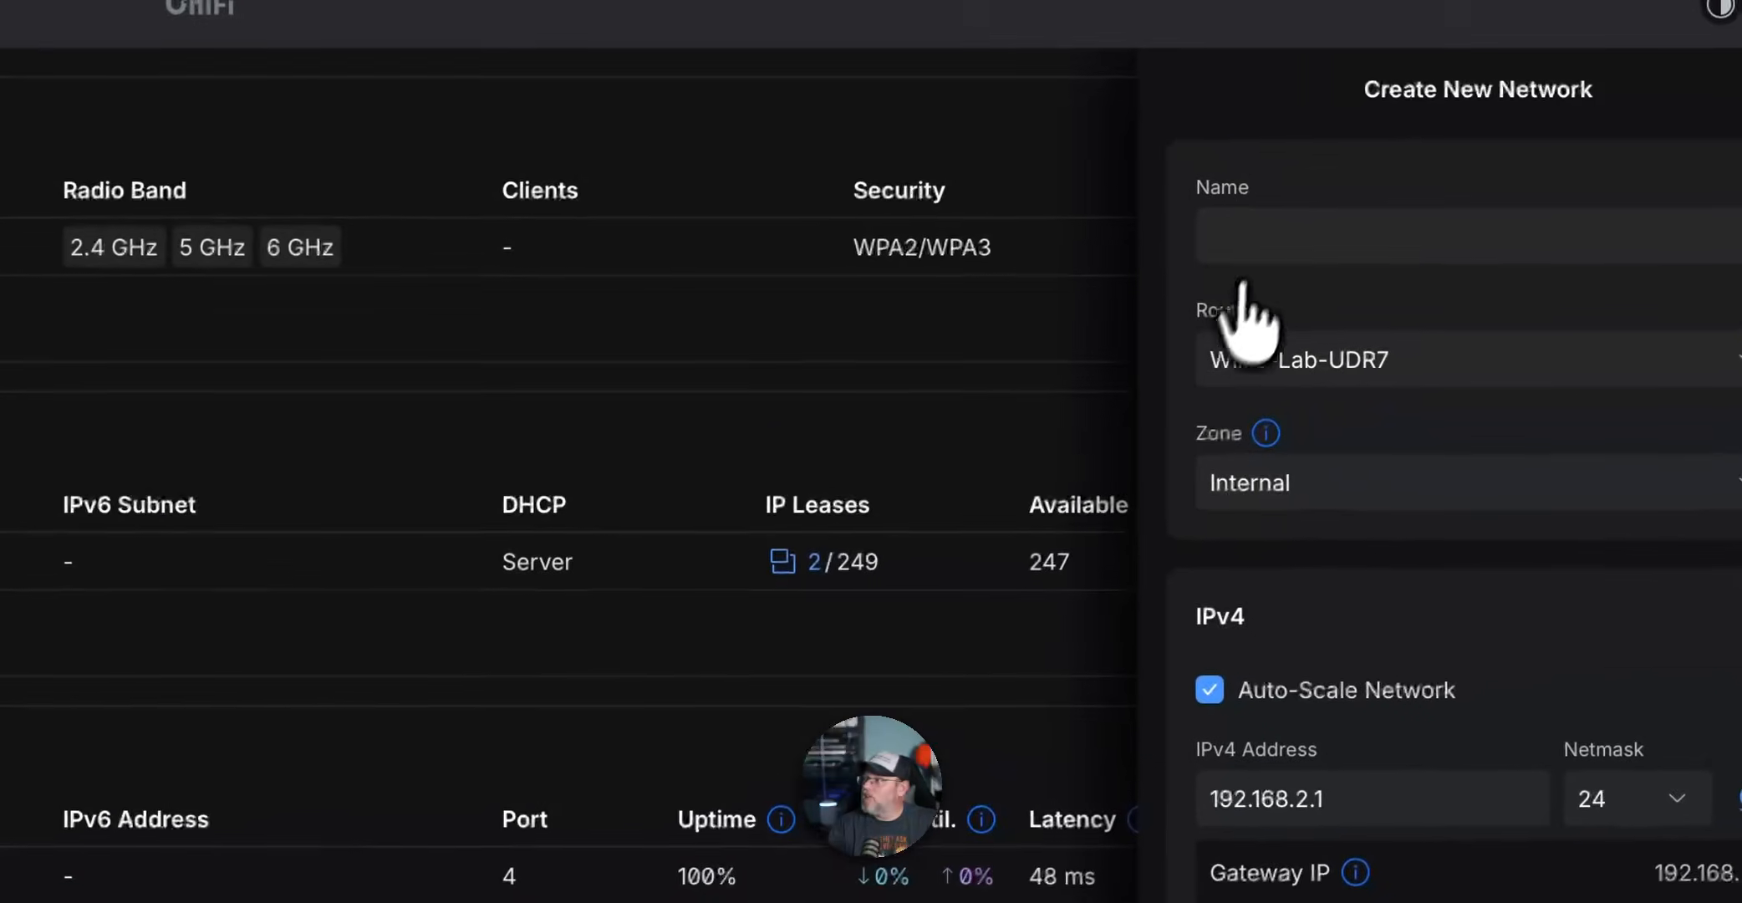
left_click(1256, 234)
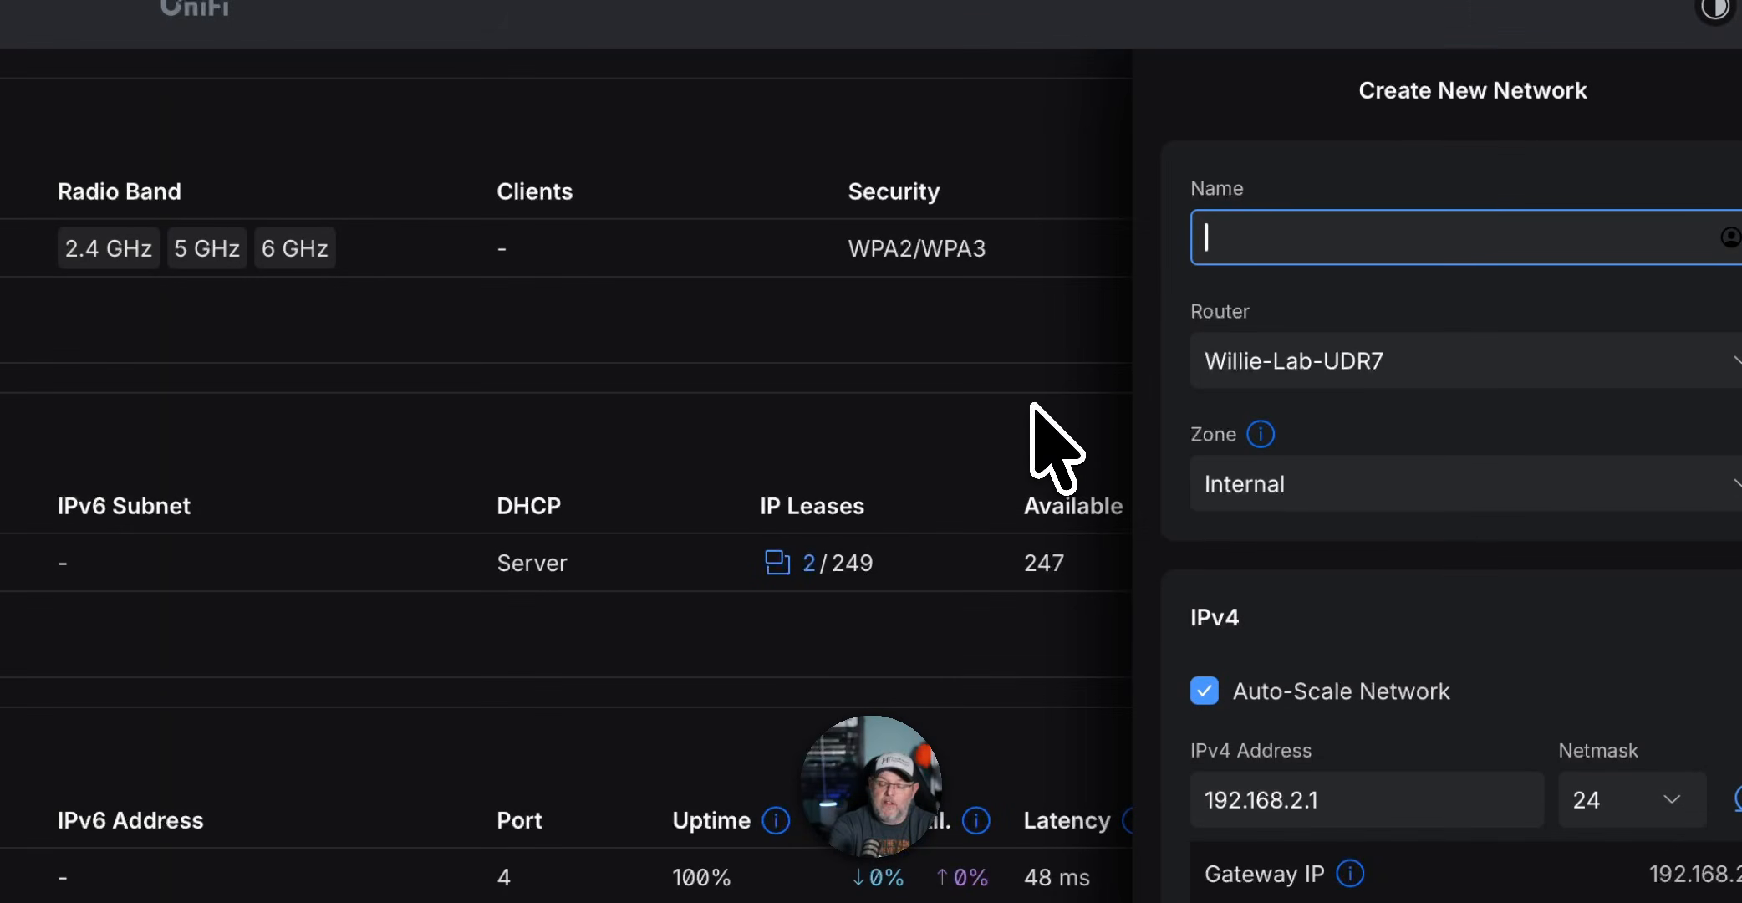
type("VLAN2")
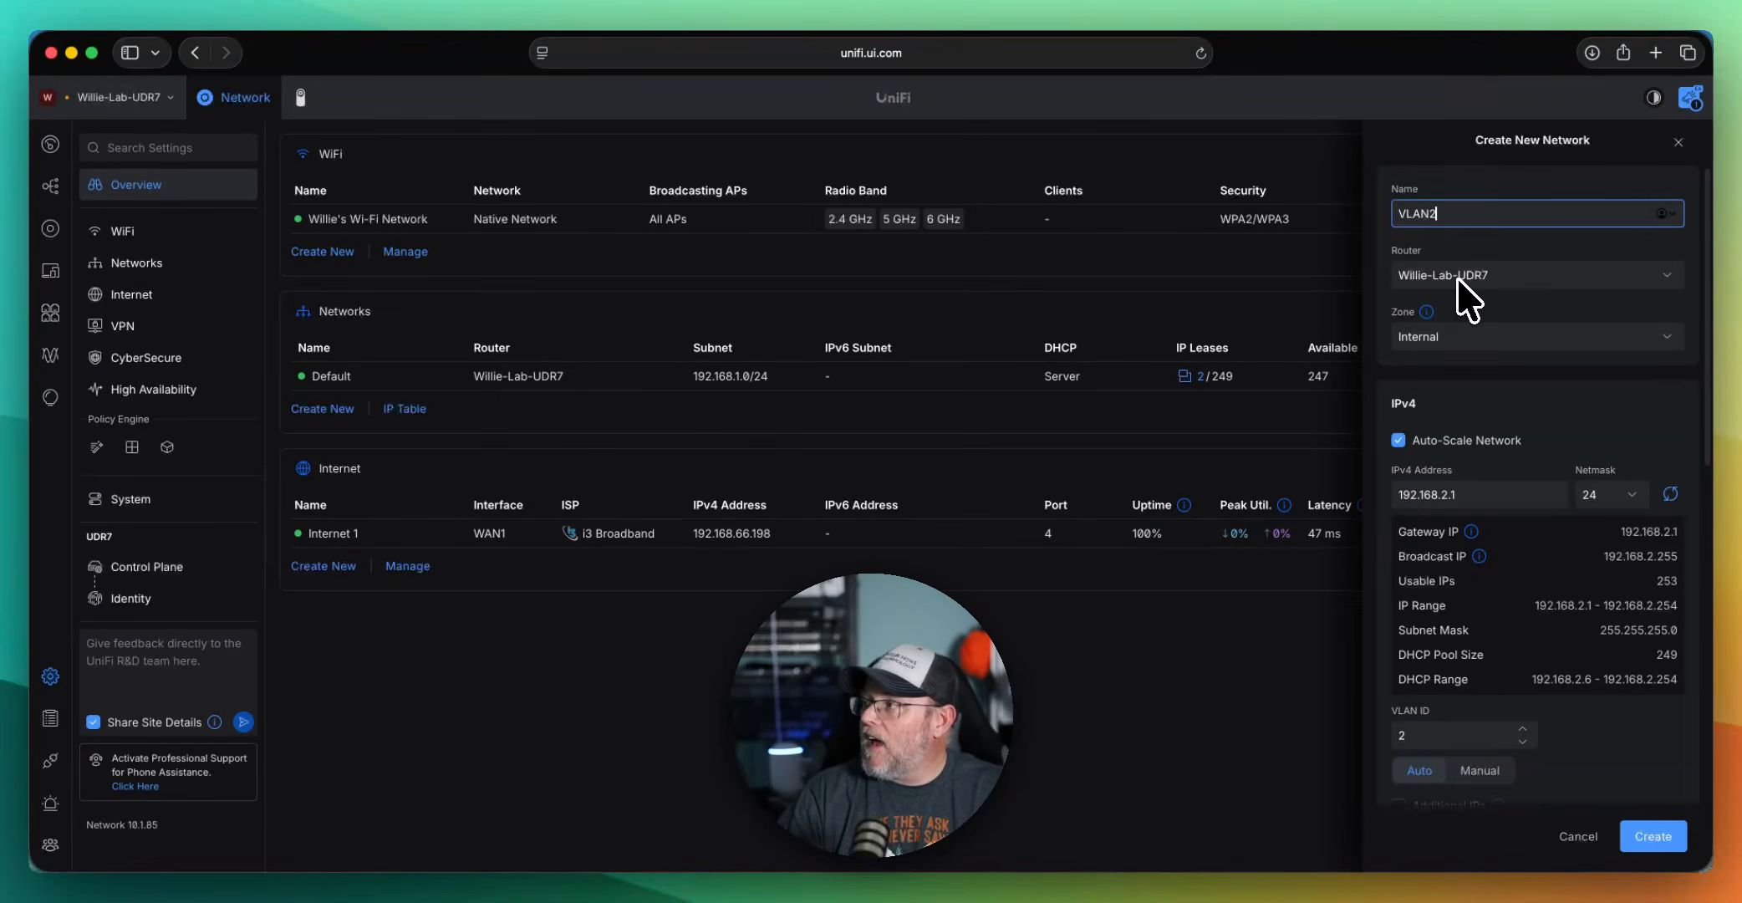
Turn off Auto-Scale Network for VLAN2 and switch its advanced configuration to Manual
mouse_move(1426, 312)
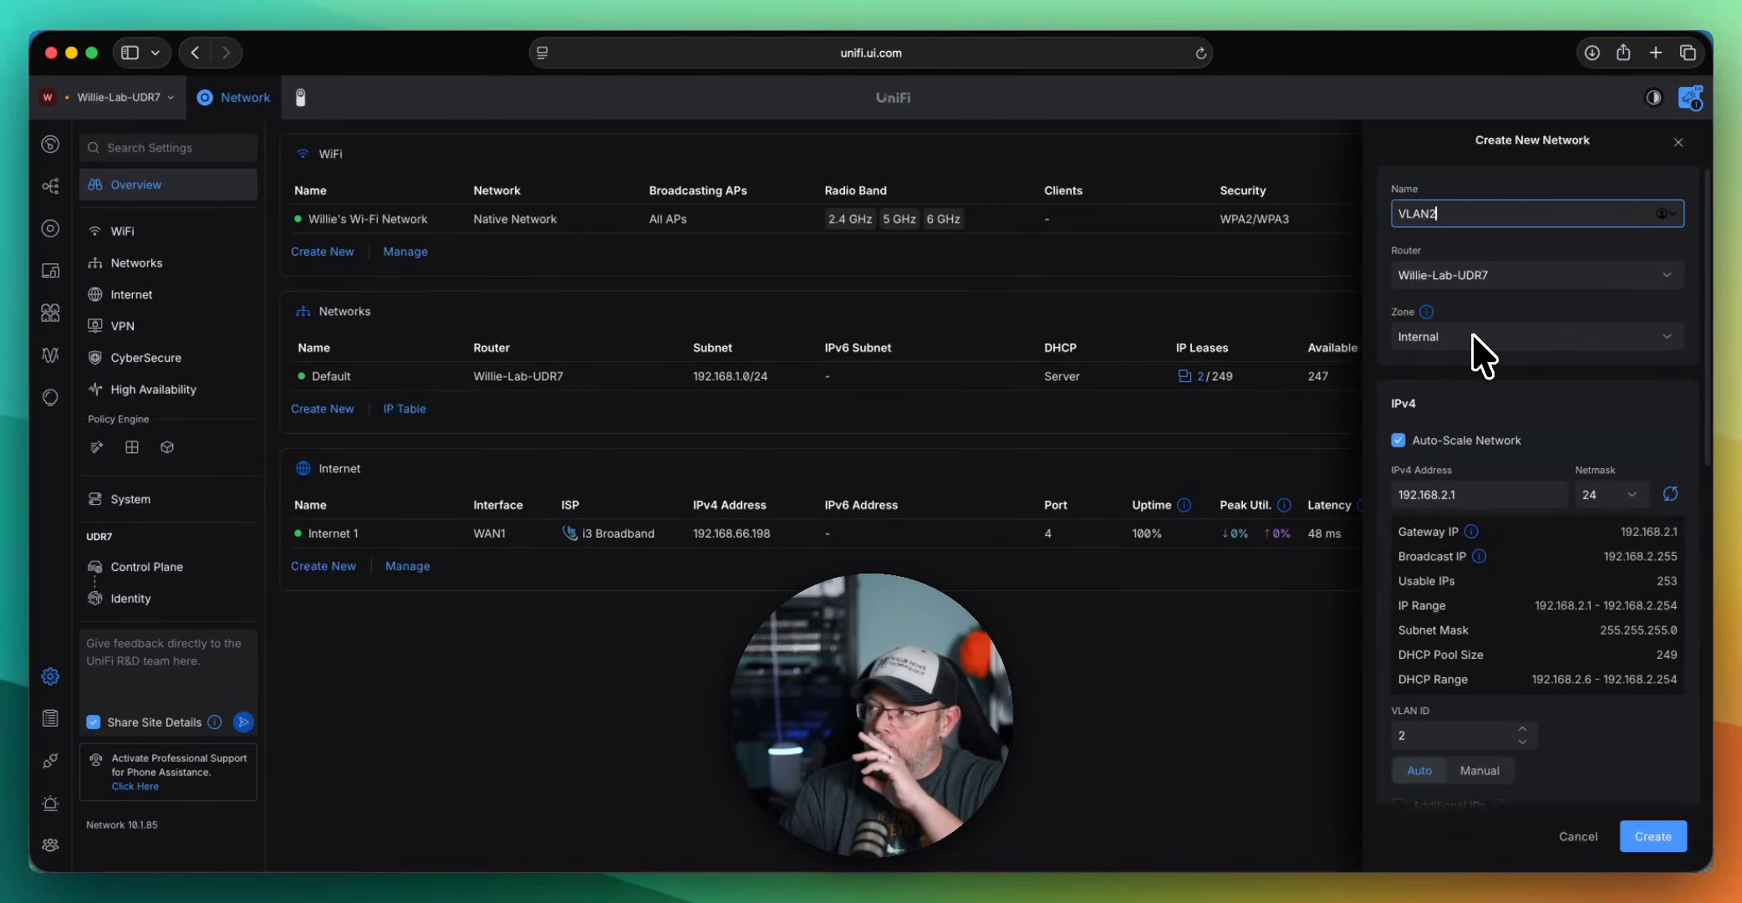
left_click(1398, 441)
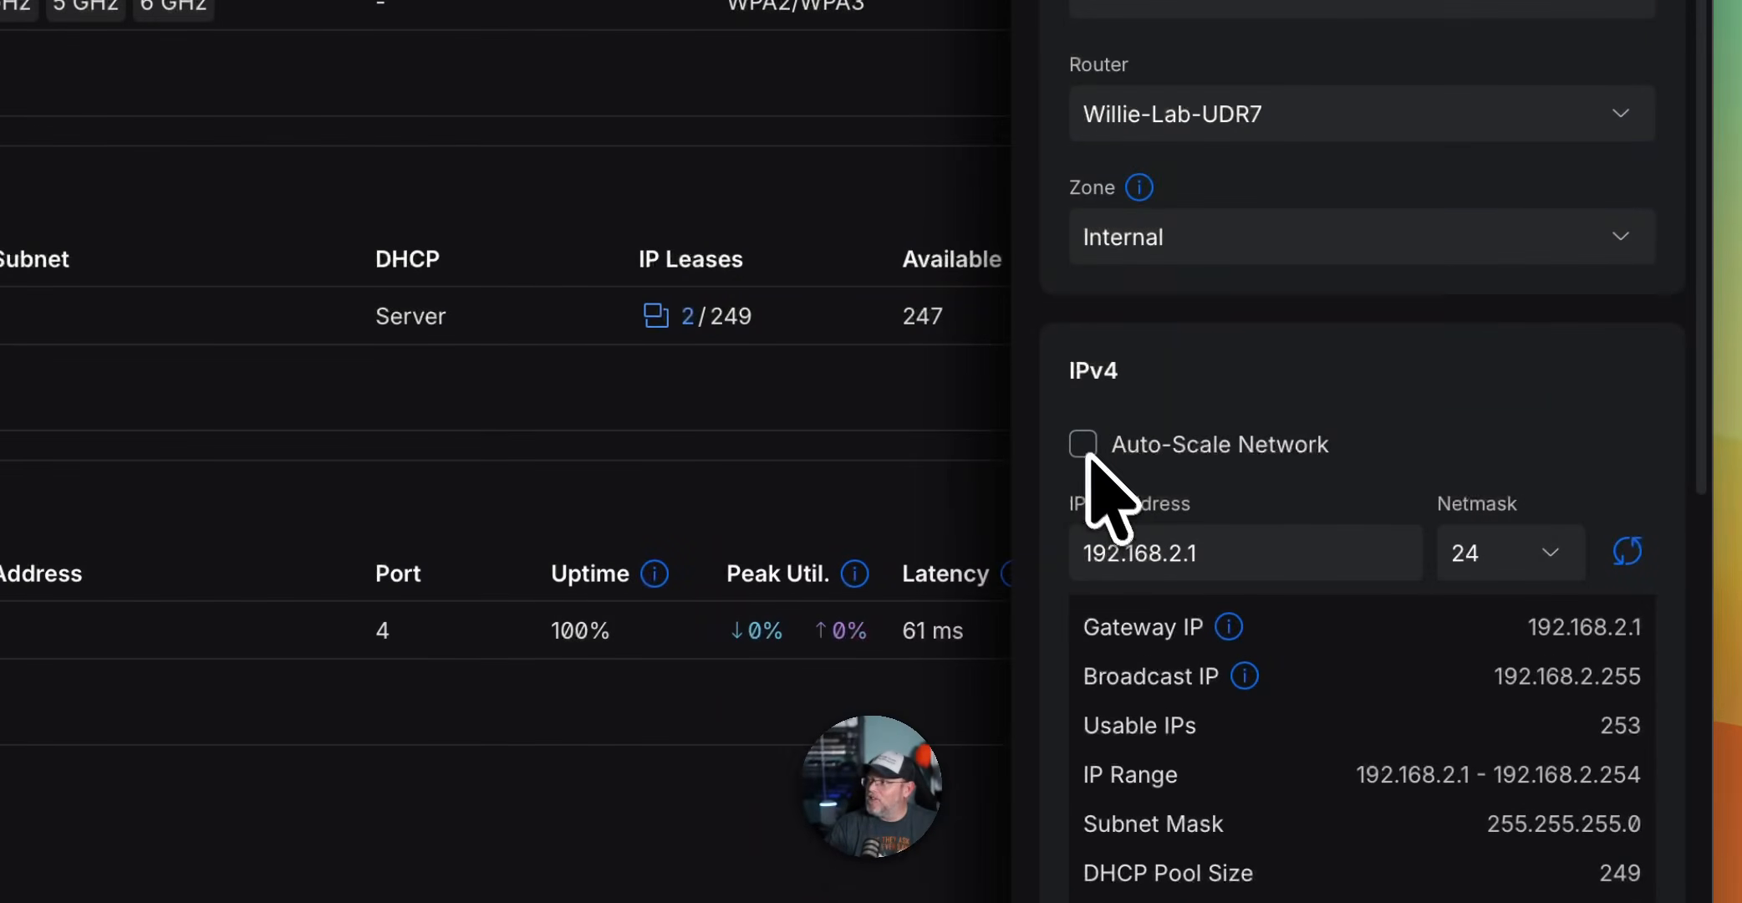
scroll(1182, 773, "down", 4)
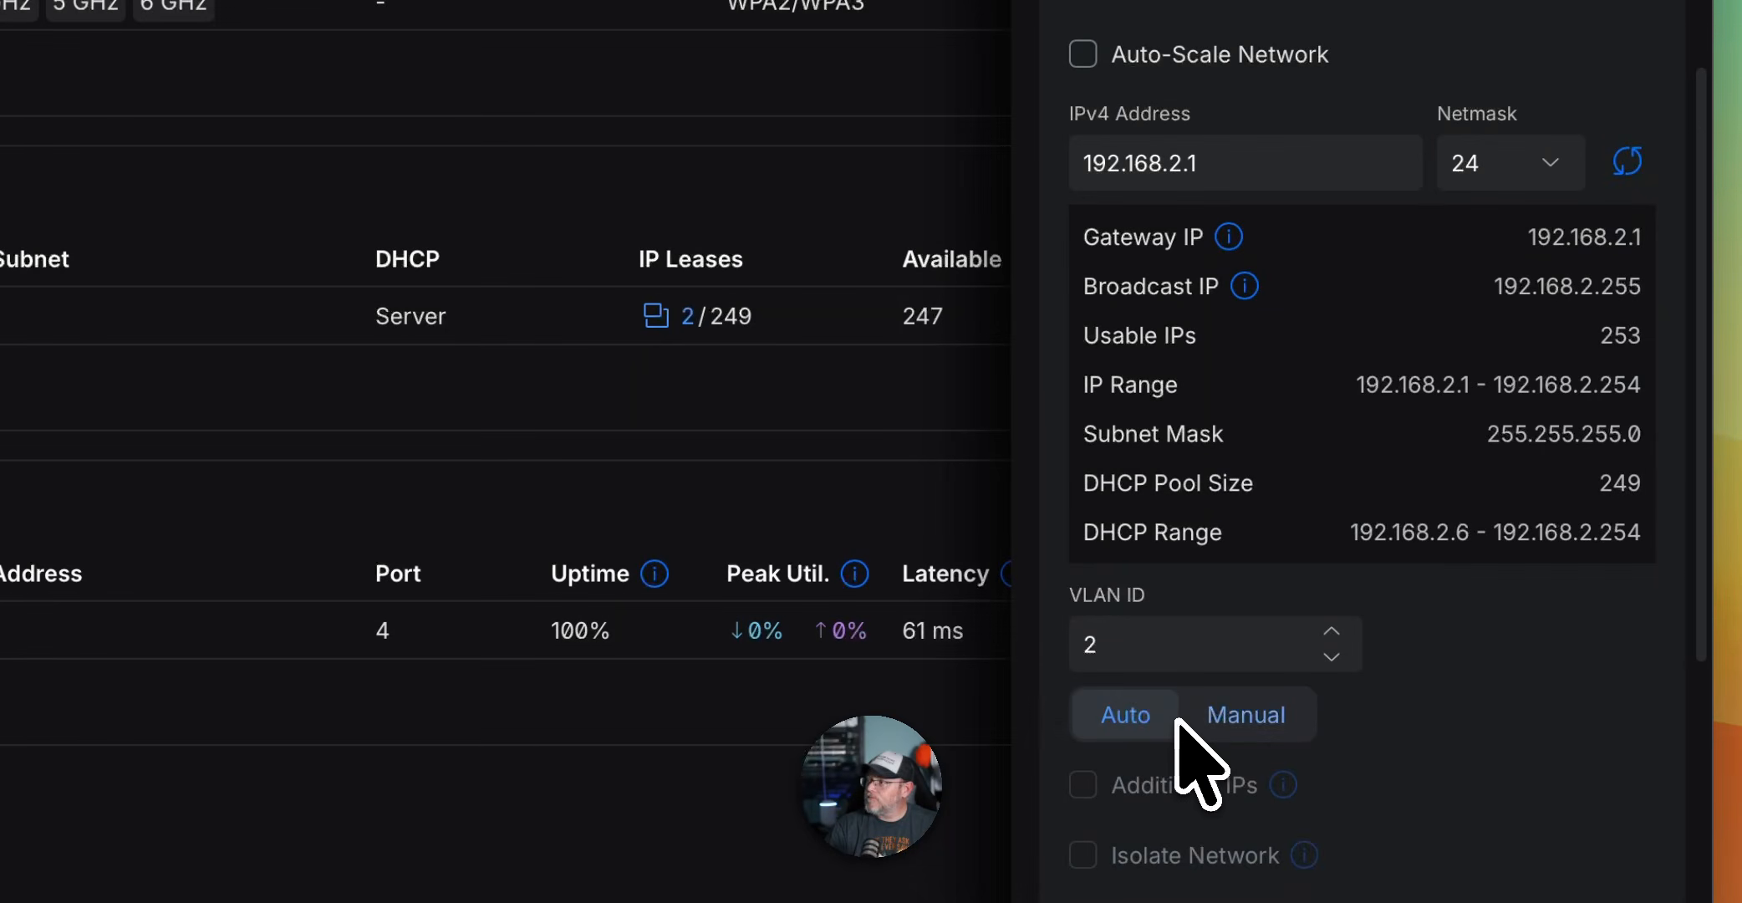
scroll(1178, 722, "down", 7)
left_click(1243, 120)
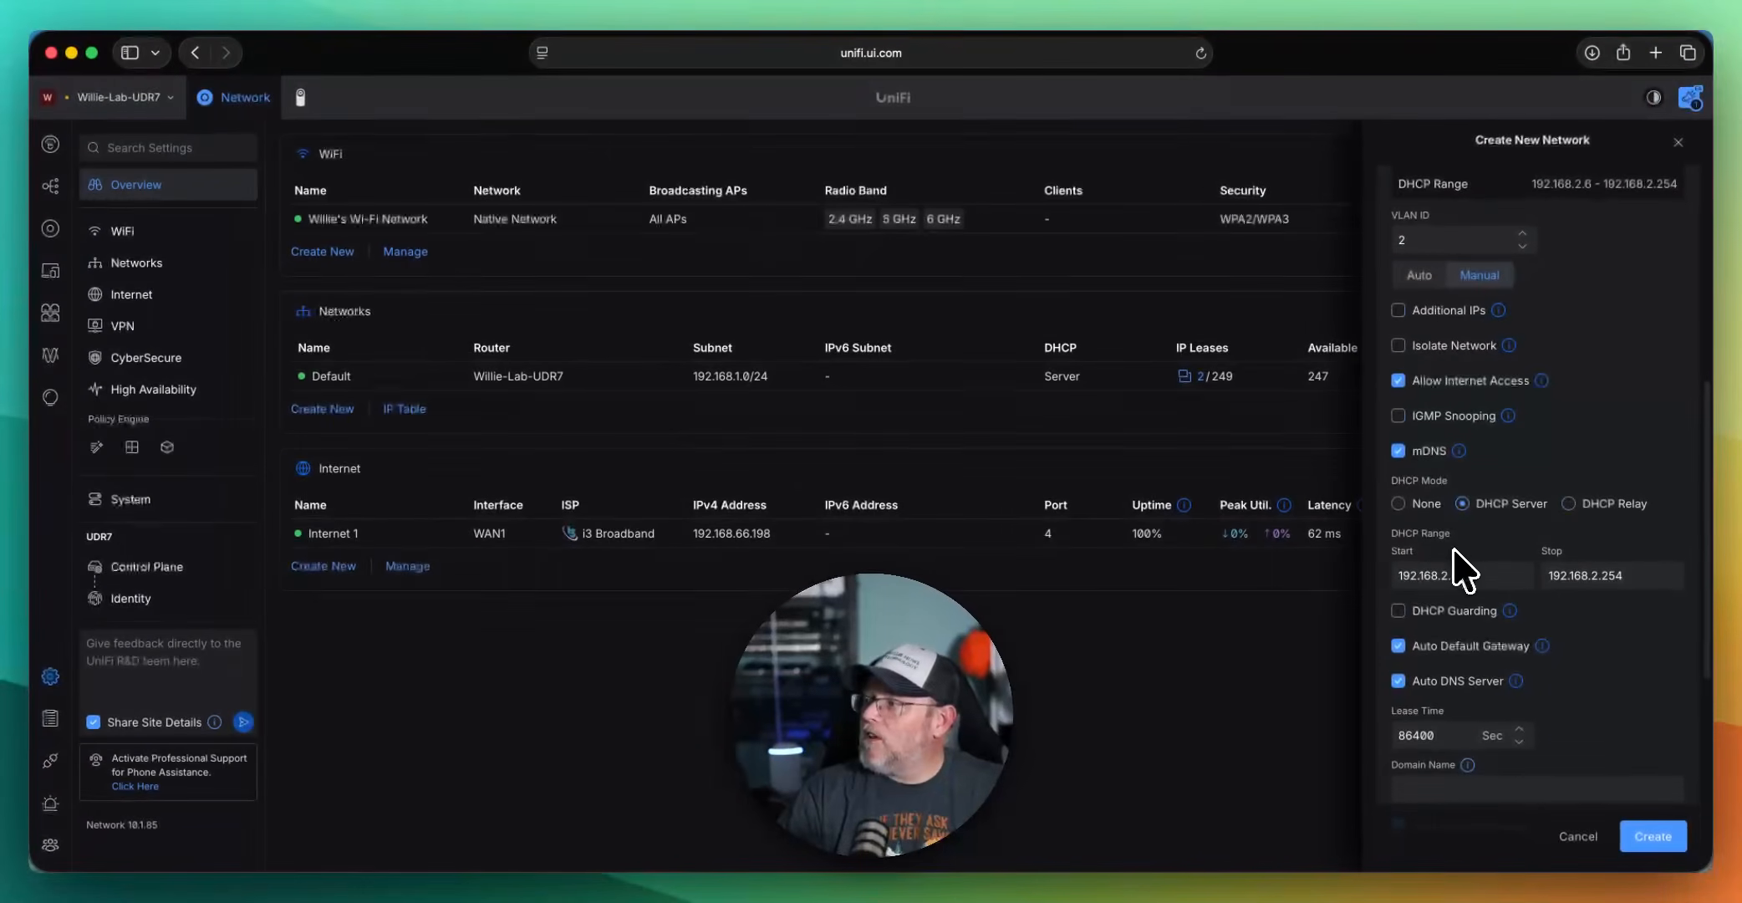
Examine the new network's gateway IP and the start and stop addresses of its DHCP range
scroll(1196, 780, "up", 1)
scroll(1458, 568, "up", 3)
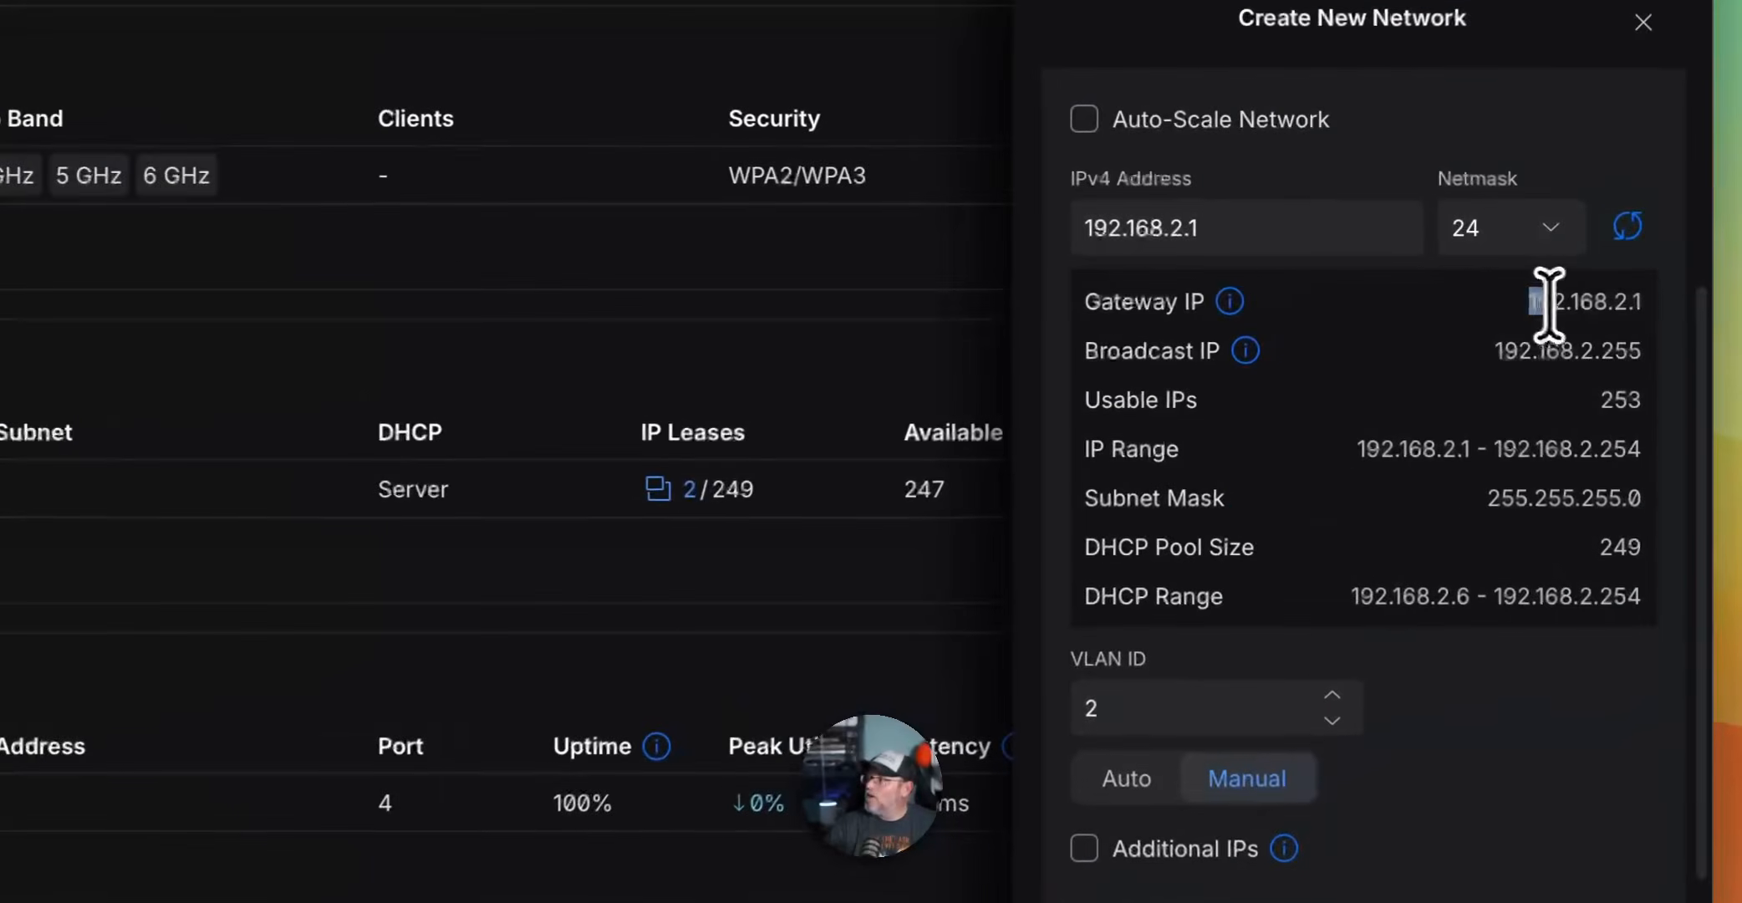
left_click_drag(1607, 282, 1682, 283)
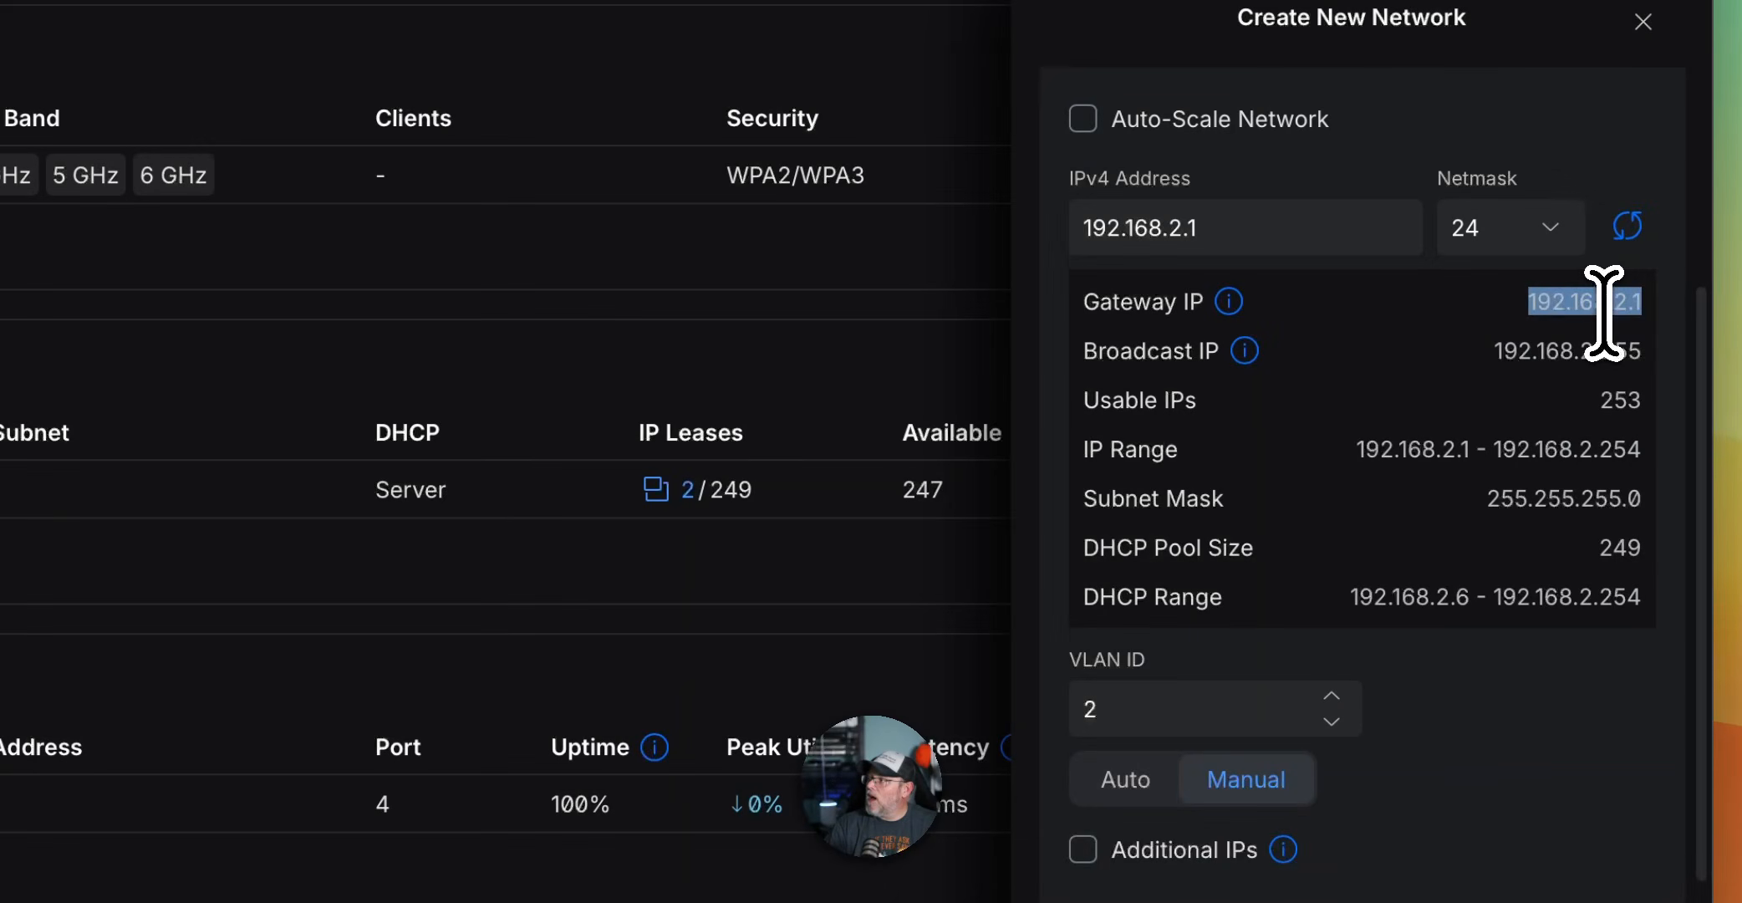
left_click(1510, 403)
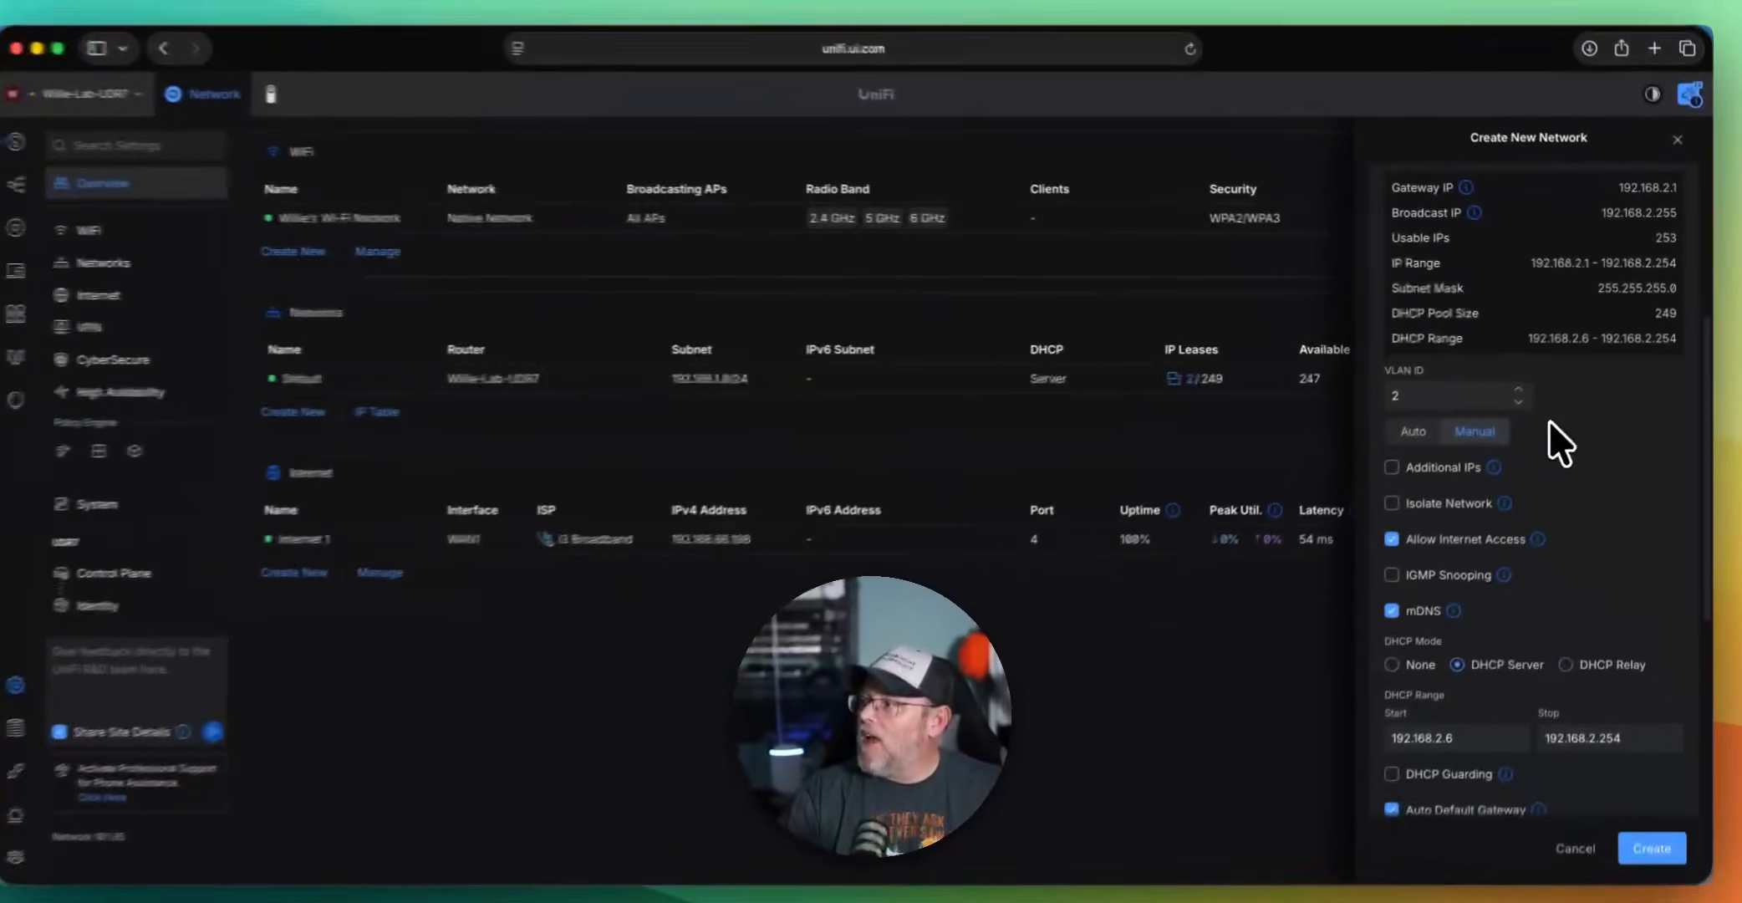
scroll(1421, 597, "down", 2)
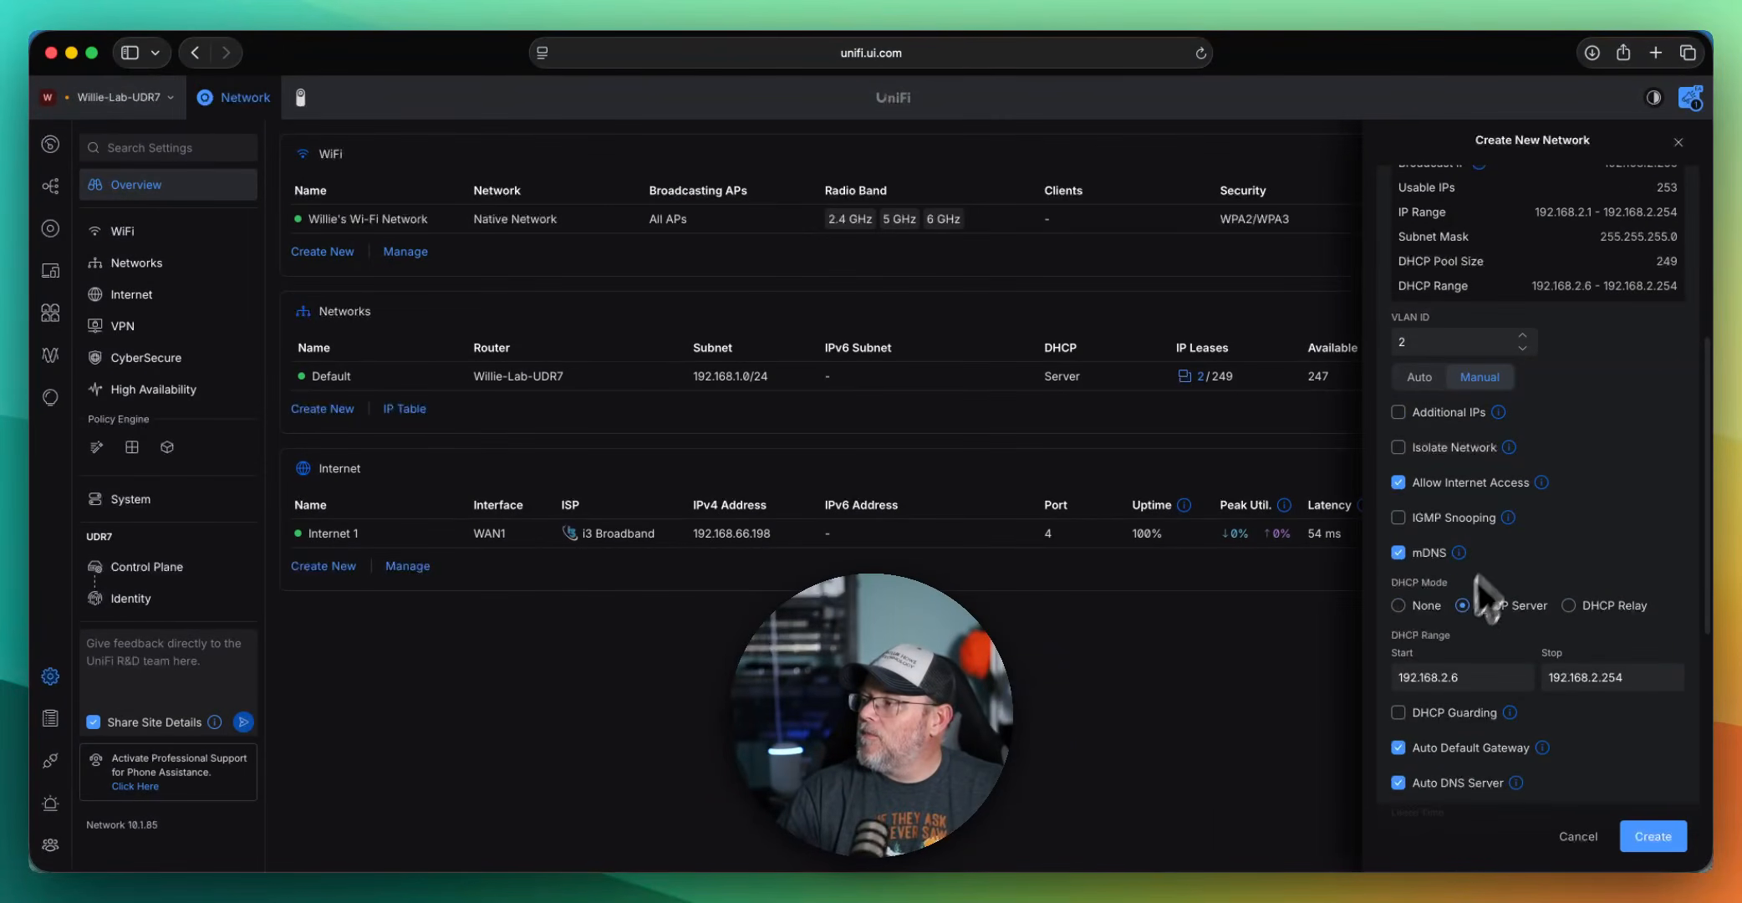
scroll(1420, 597, "down", 3)
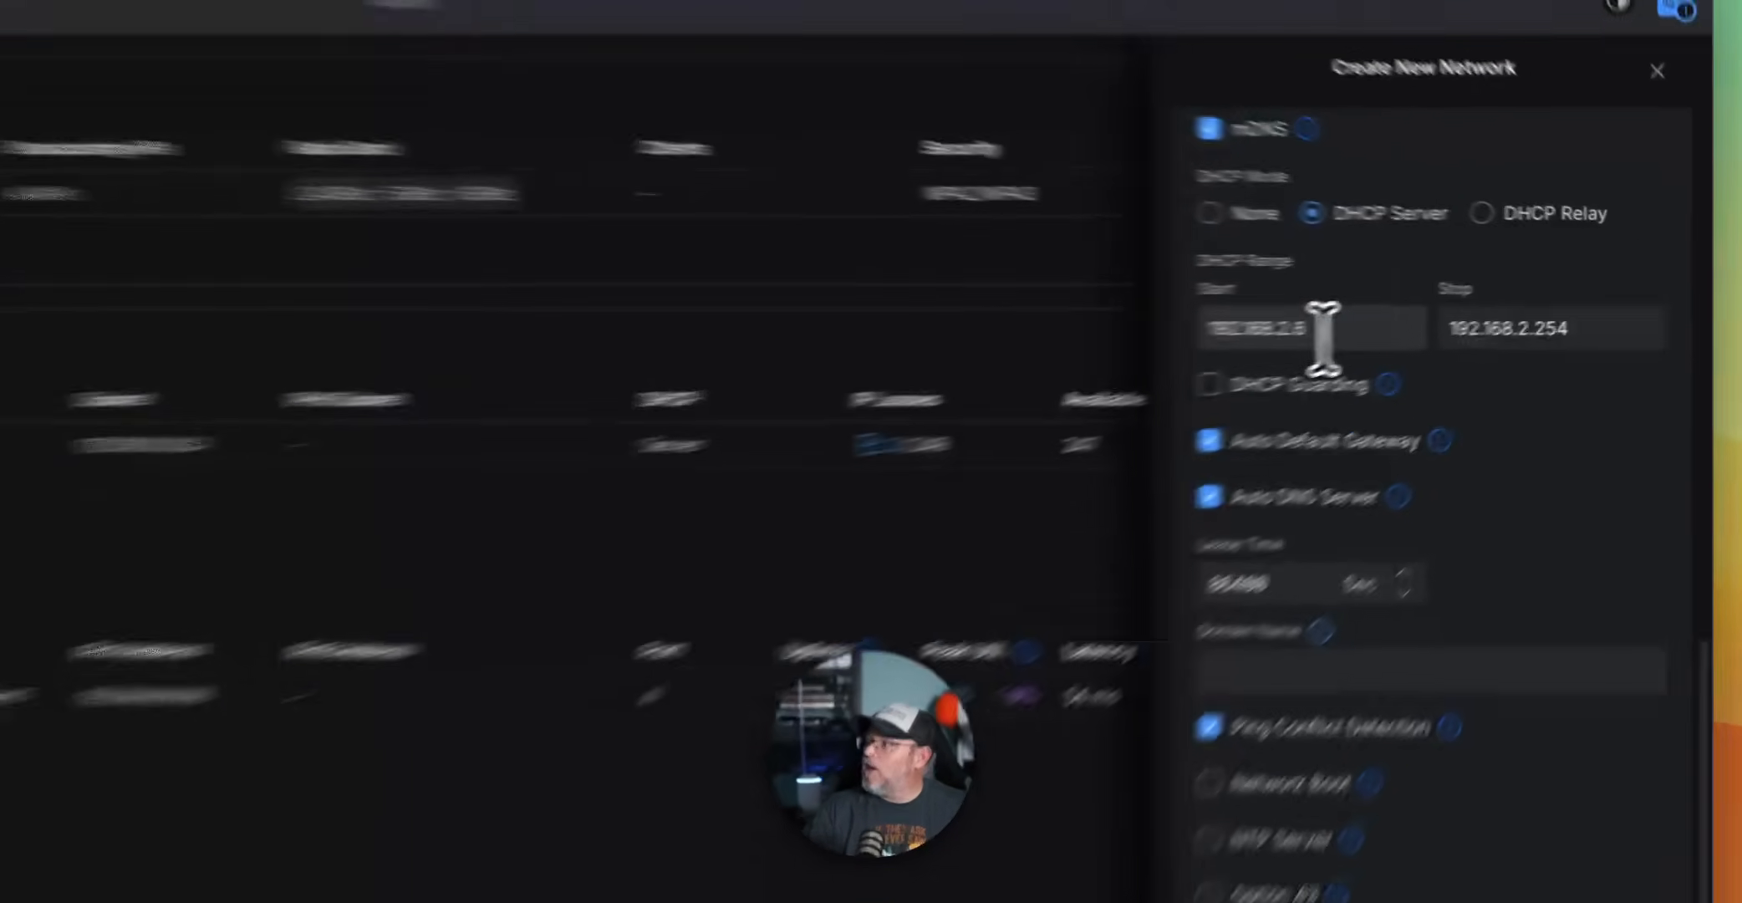
left_click_drag(1461, 302, 1395, 303)
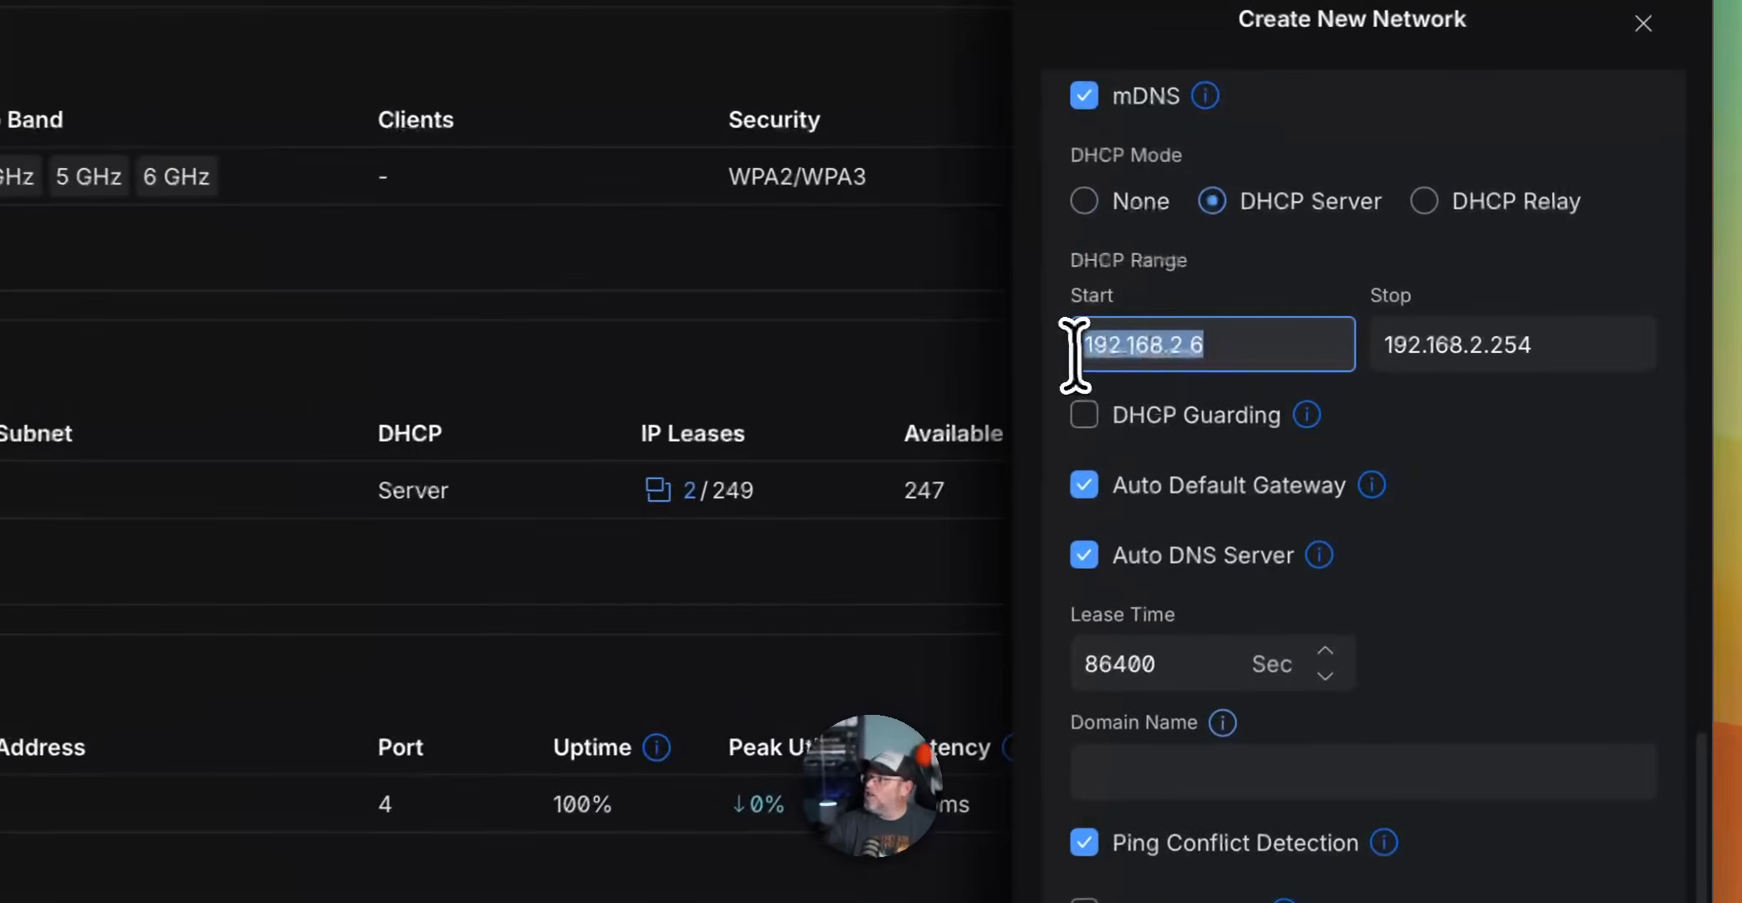
left_click_drag(1550, 344, 1462, 341)
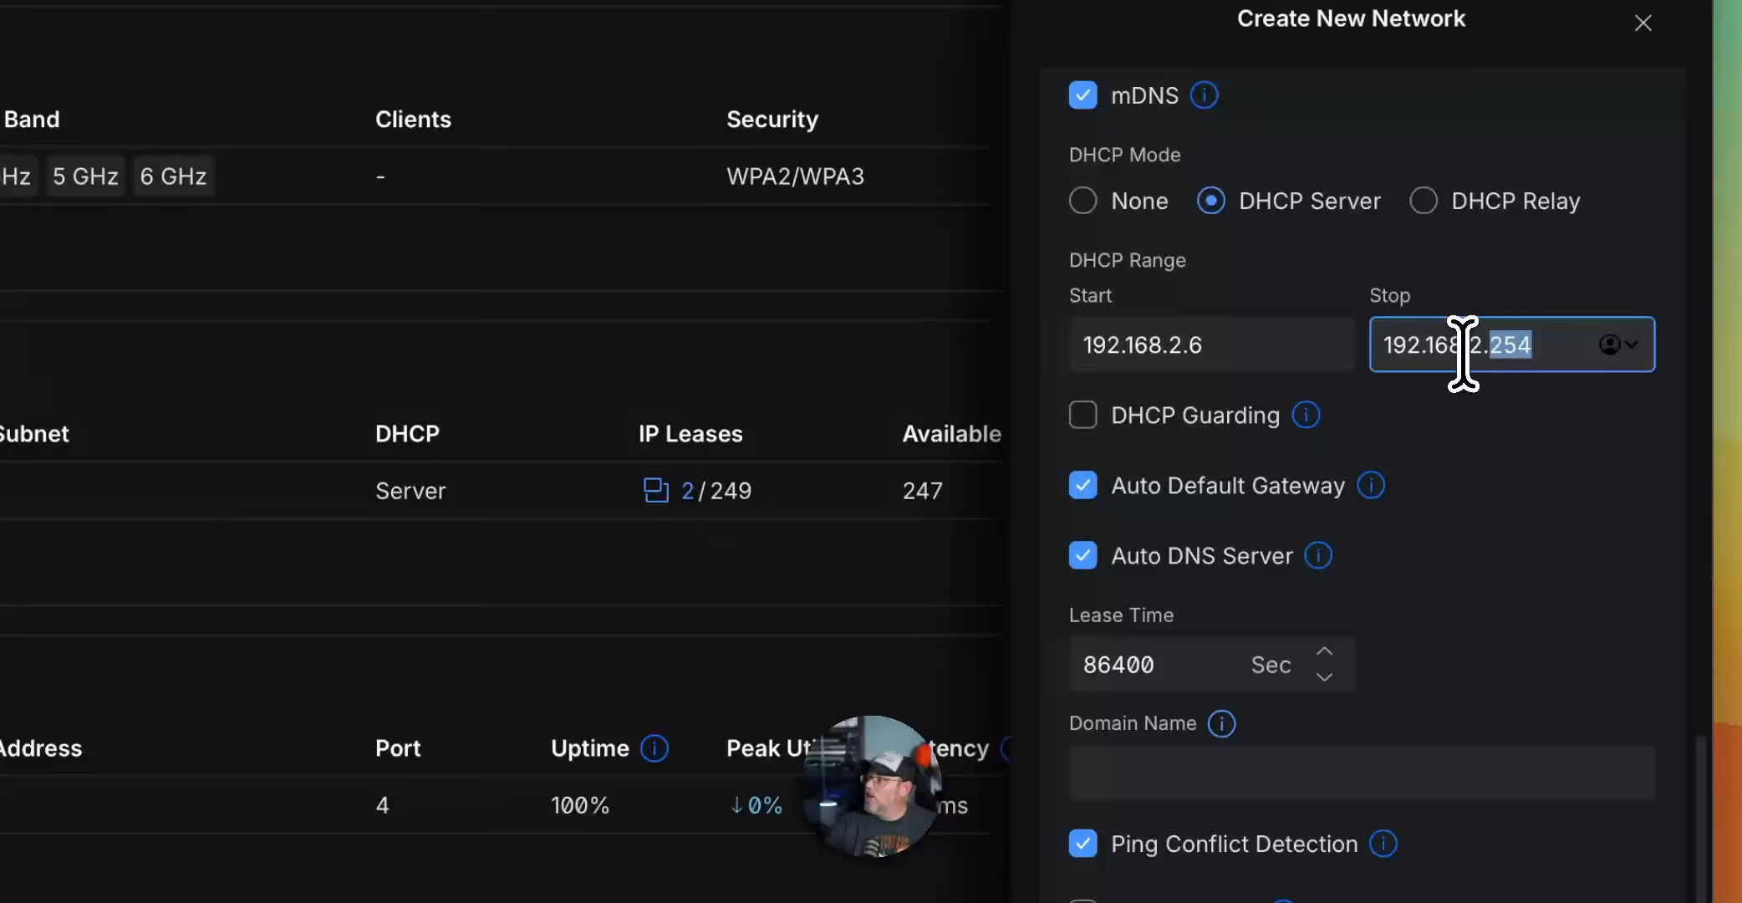
left_click(1542, 344)
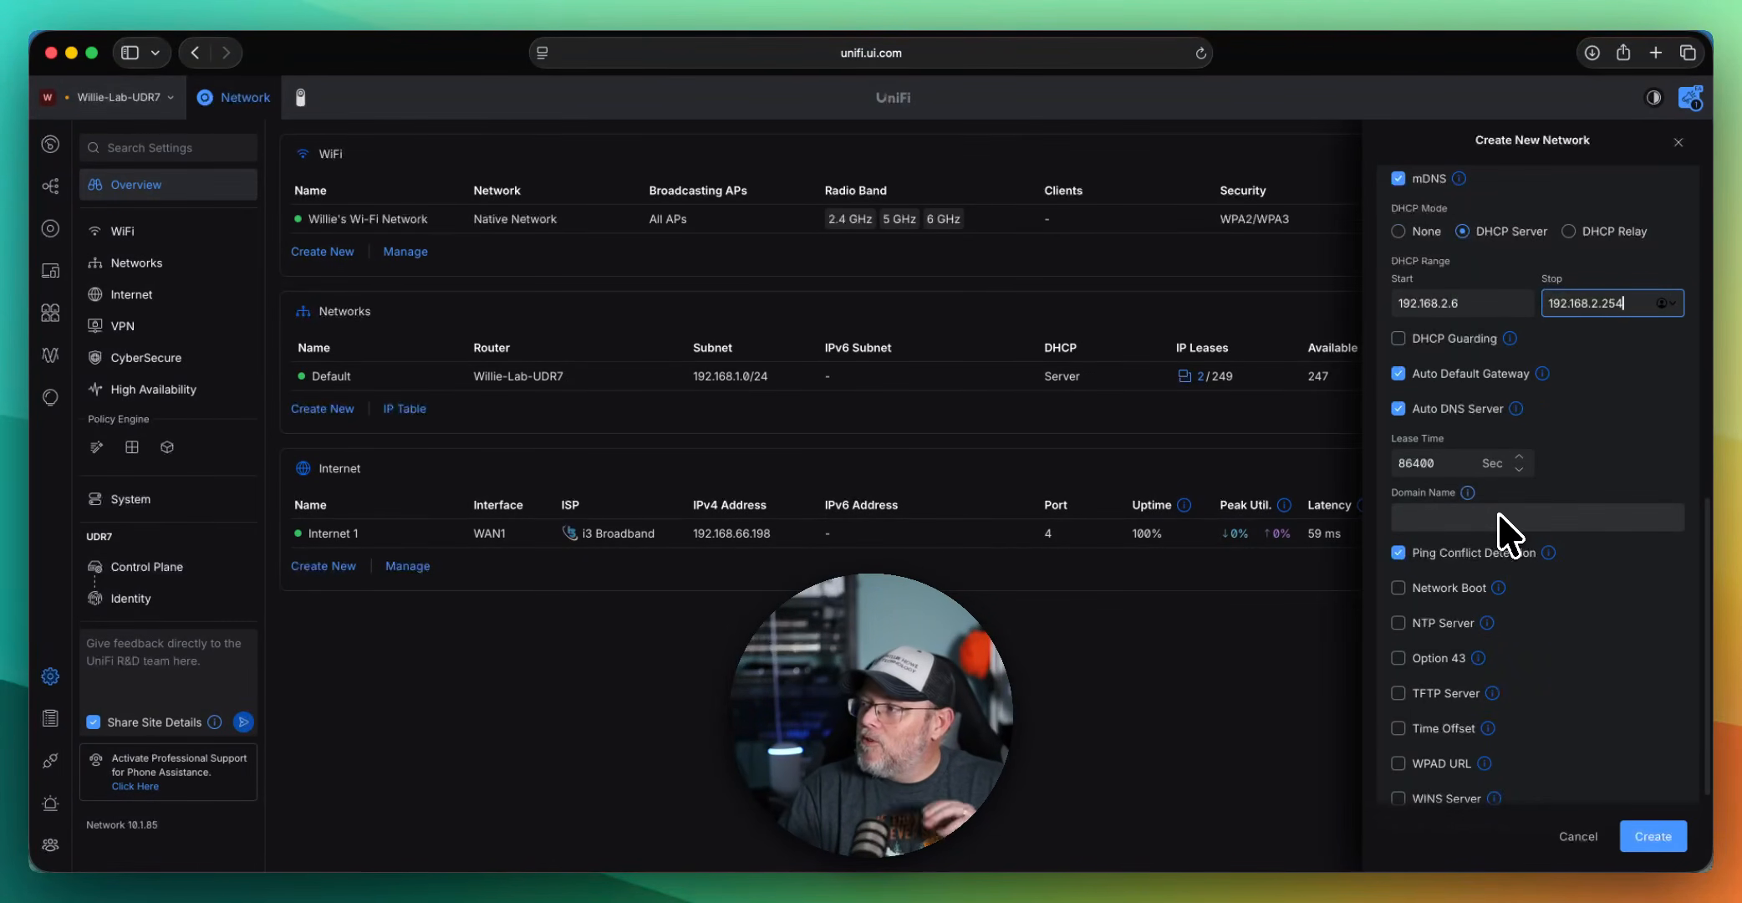
Review the manual network options, from the VLAN ID and isolation settings to the DHCP service options
scroll(1511, 558, "down", 1)
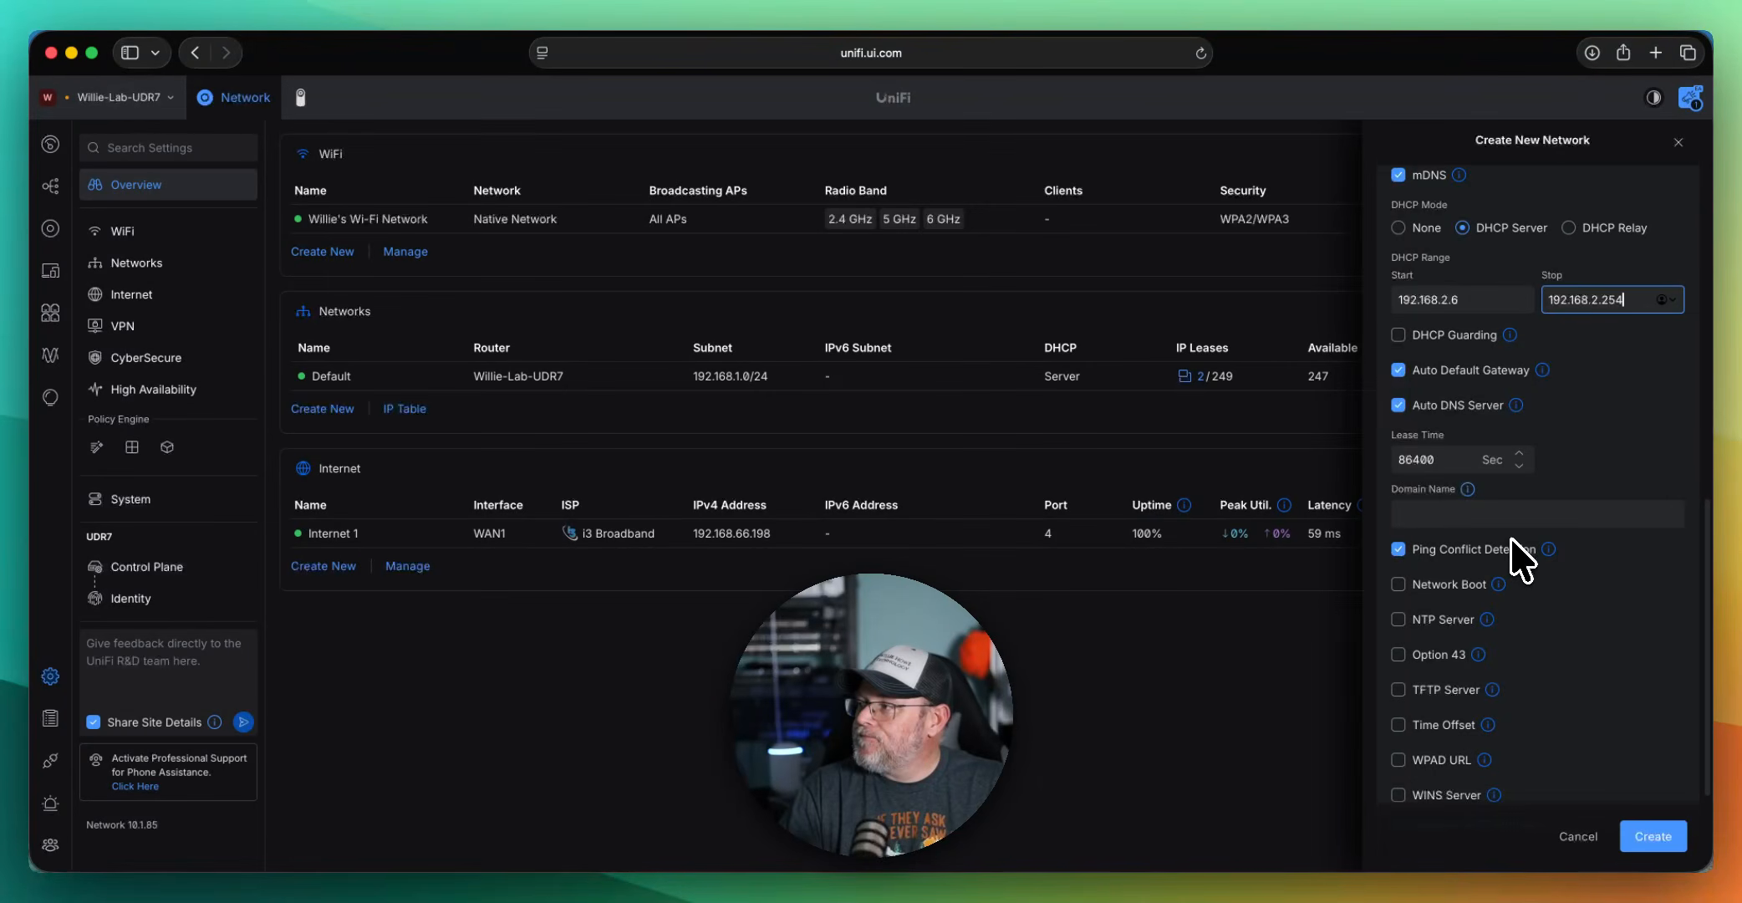
scroll(1514, 552, "up", 5)
scroll(1515, 552, "down", 8)
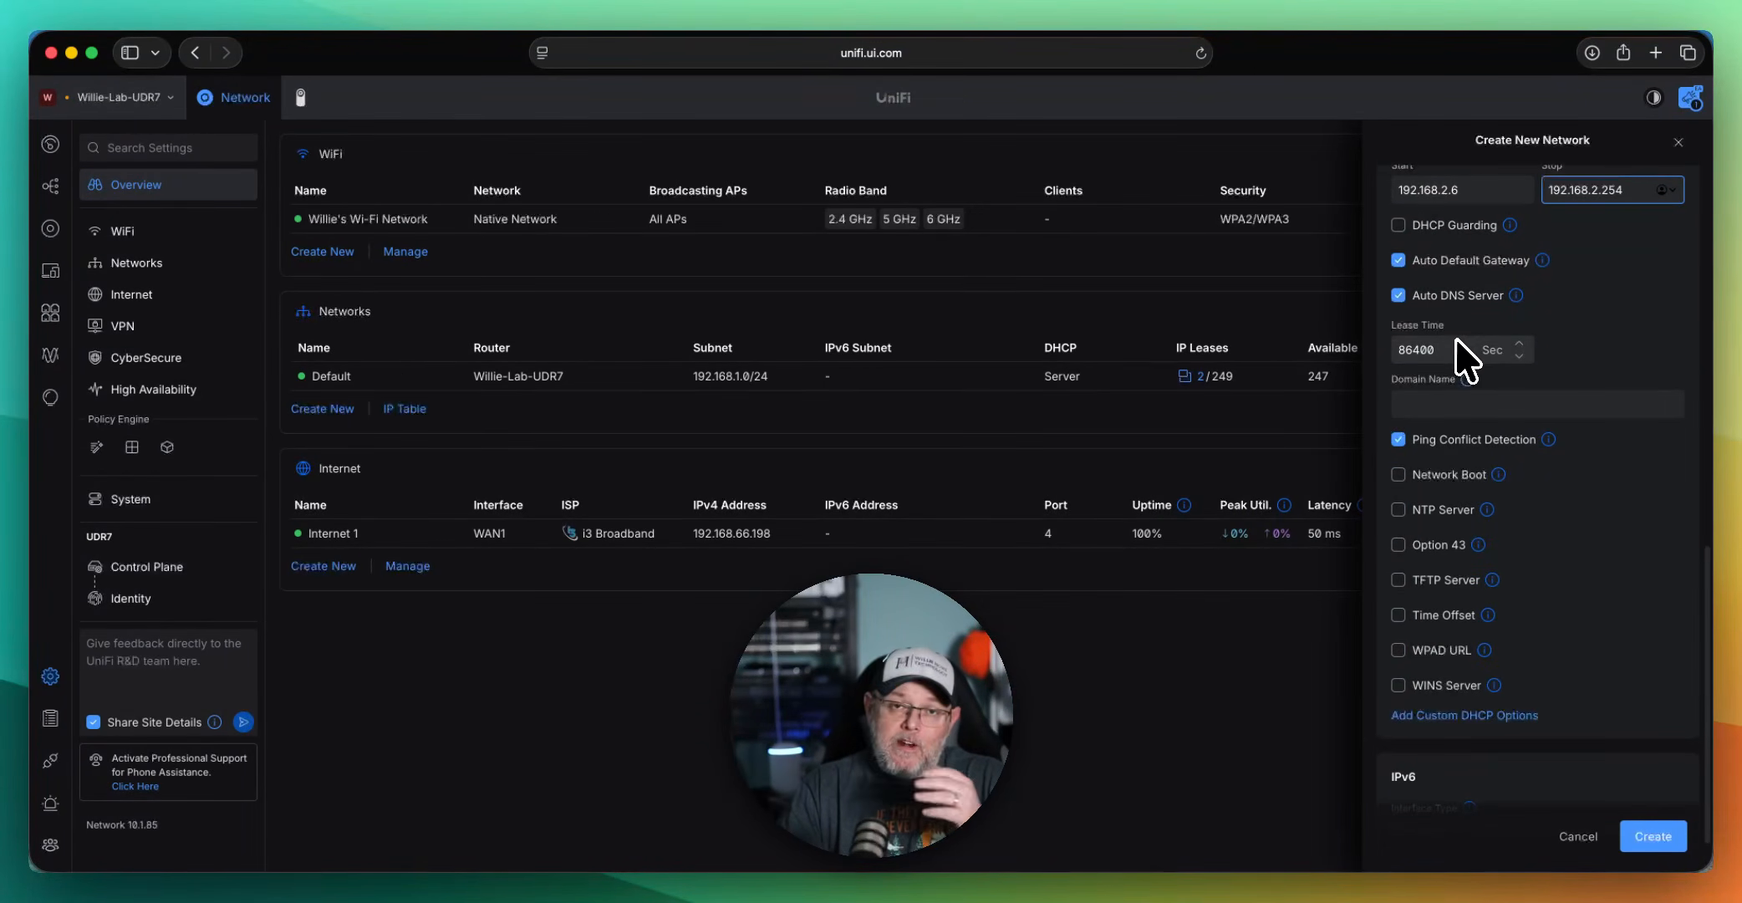
scroll(1473, 448, "up", 3)
scroll(1479, 452, "up", 7)
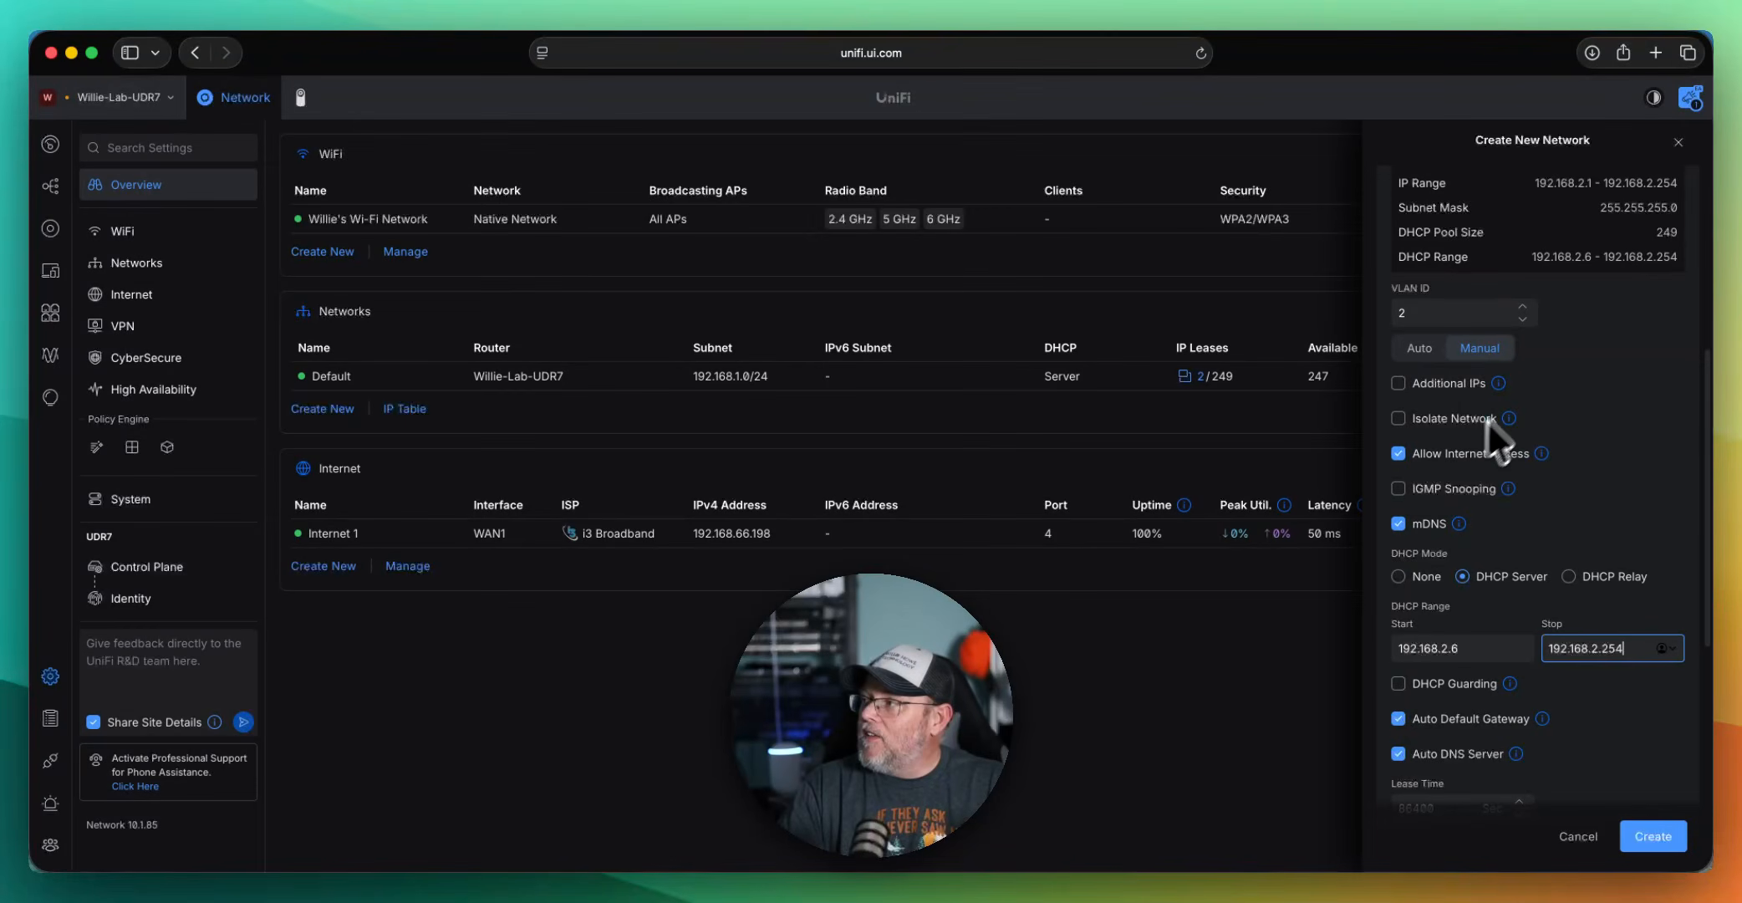
scroll(1588, 338, "up", 1)
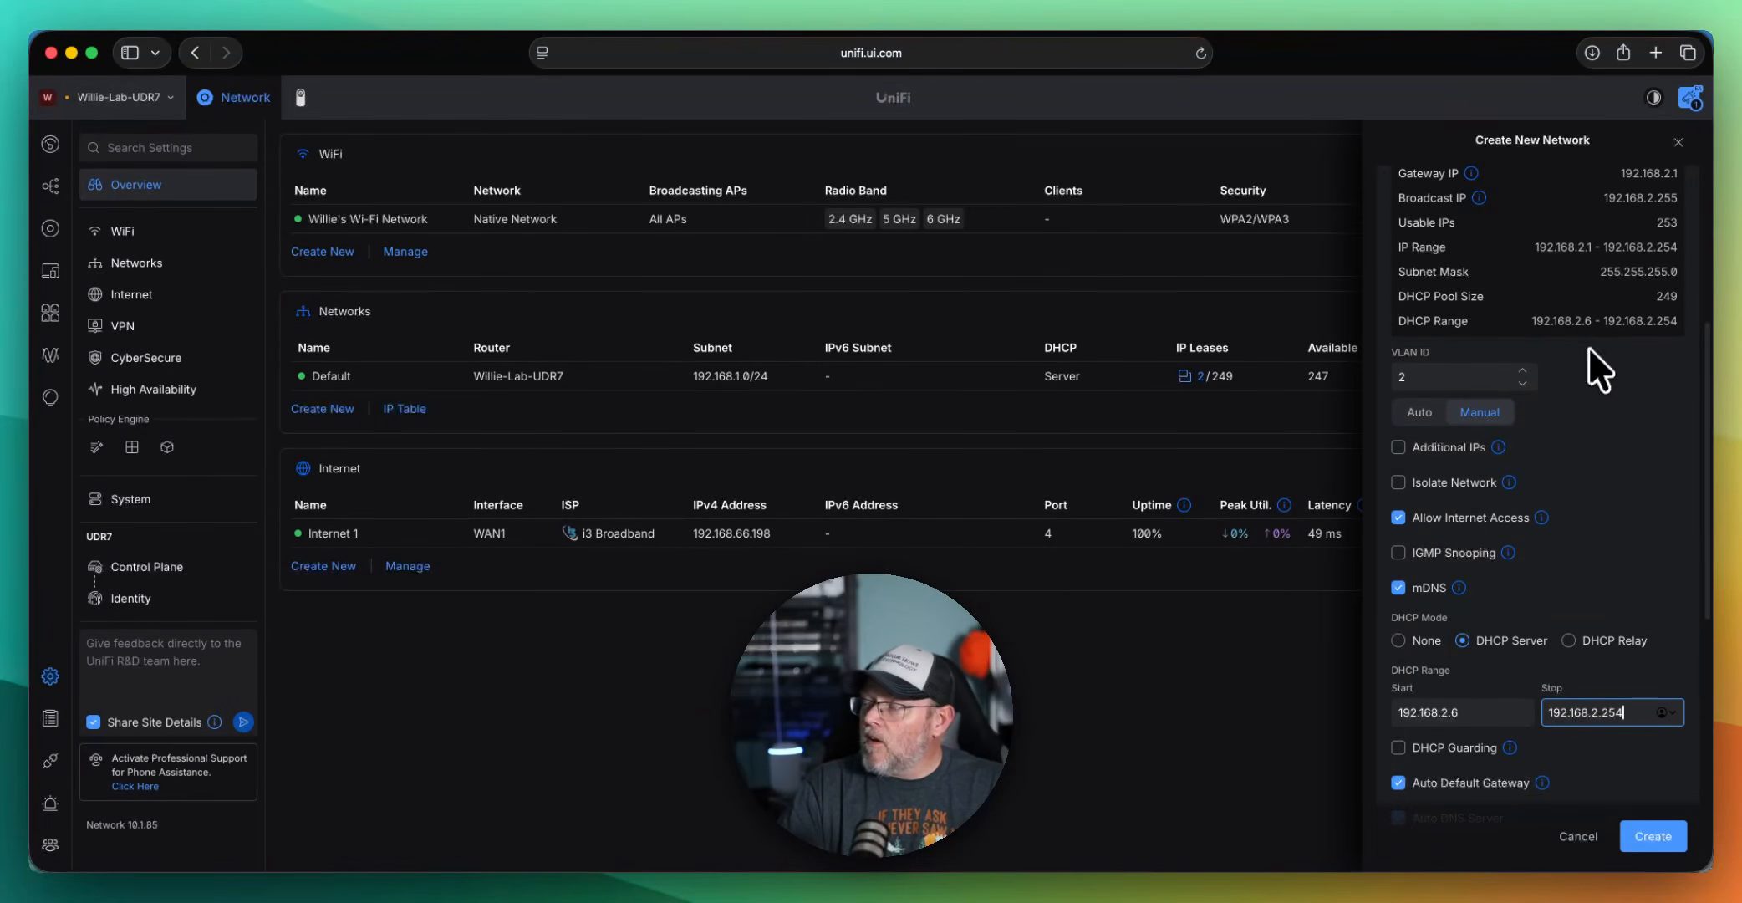
scroll(1588, 350, "up", 1)
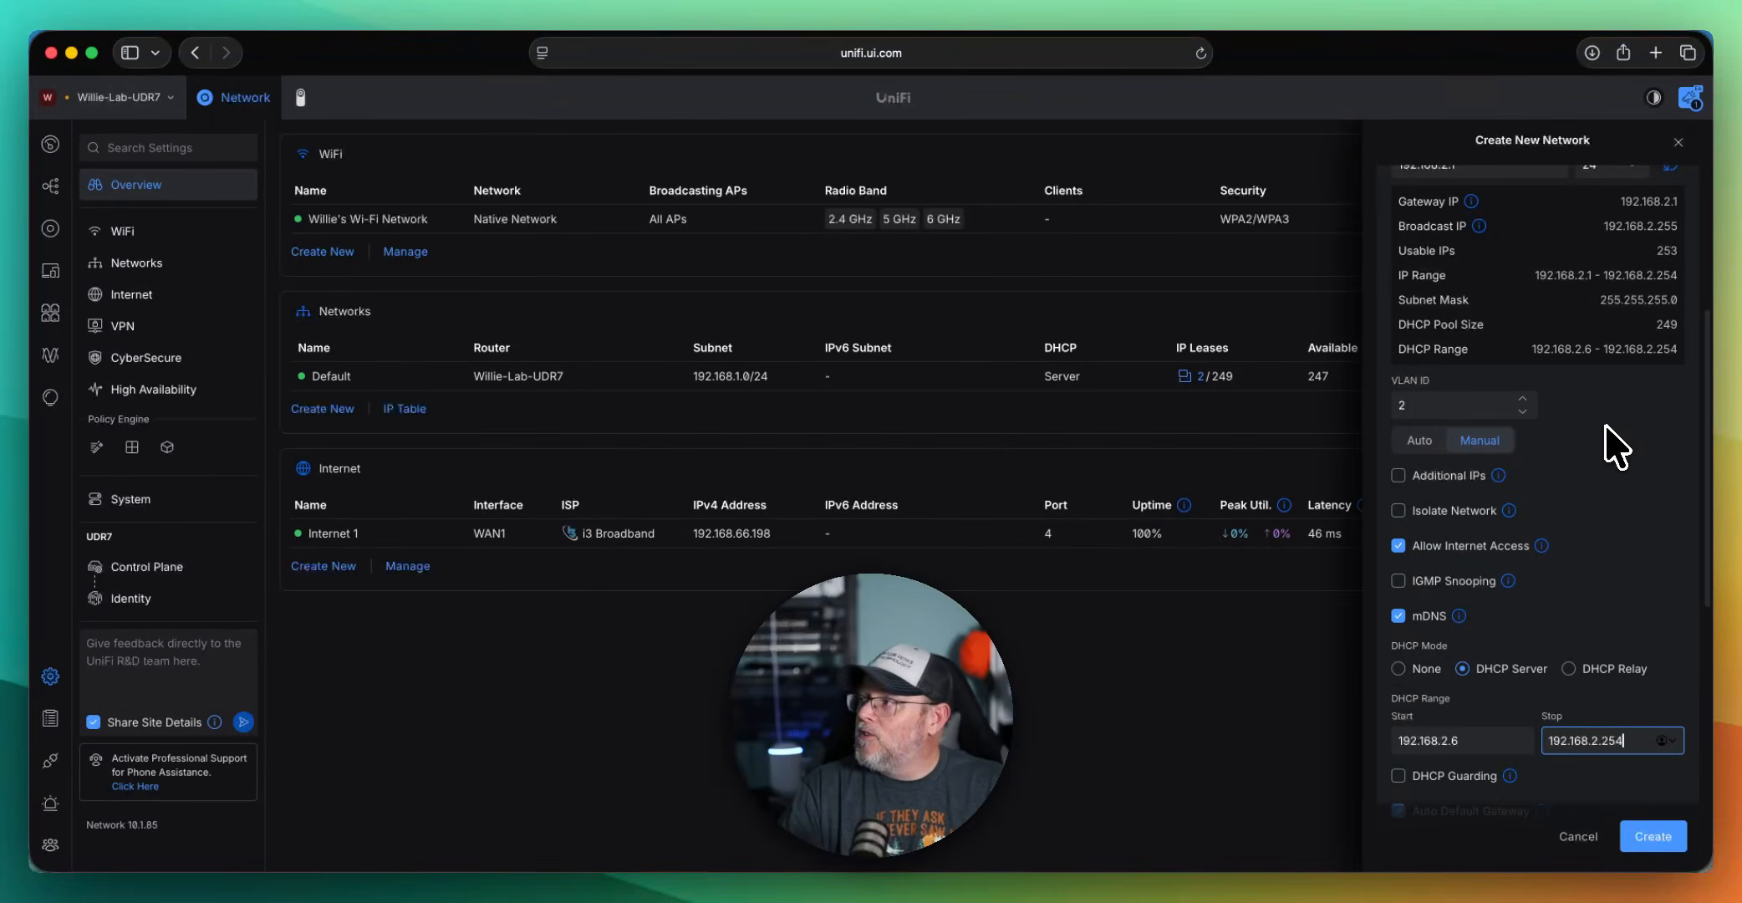
scroll(1602, 430, "down", 4)
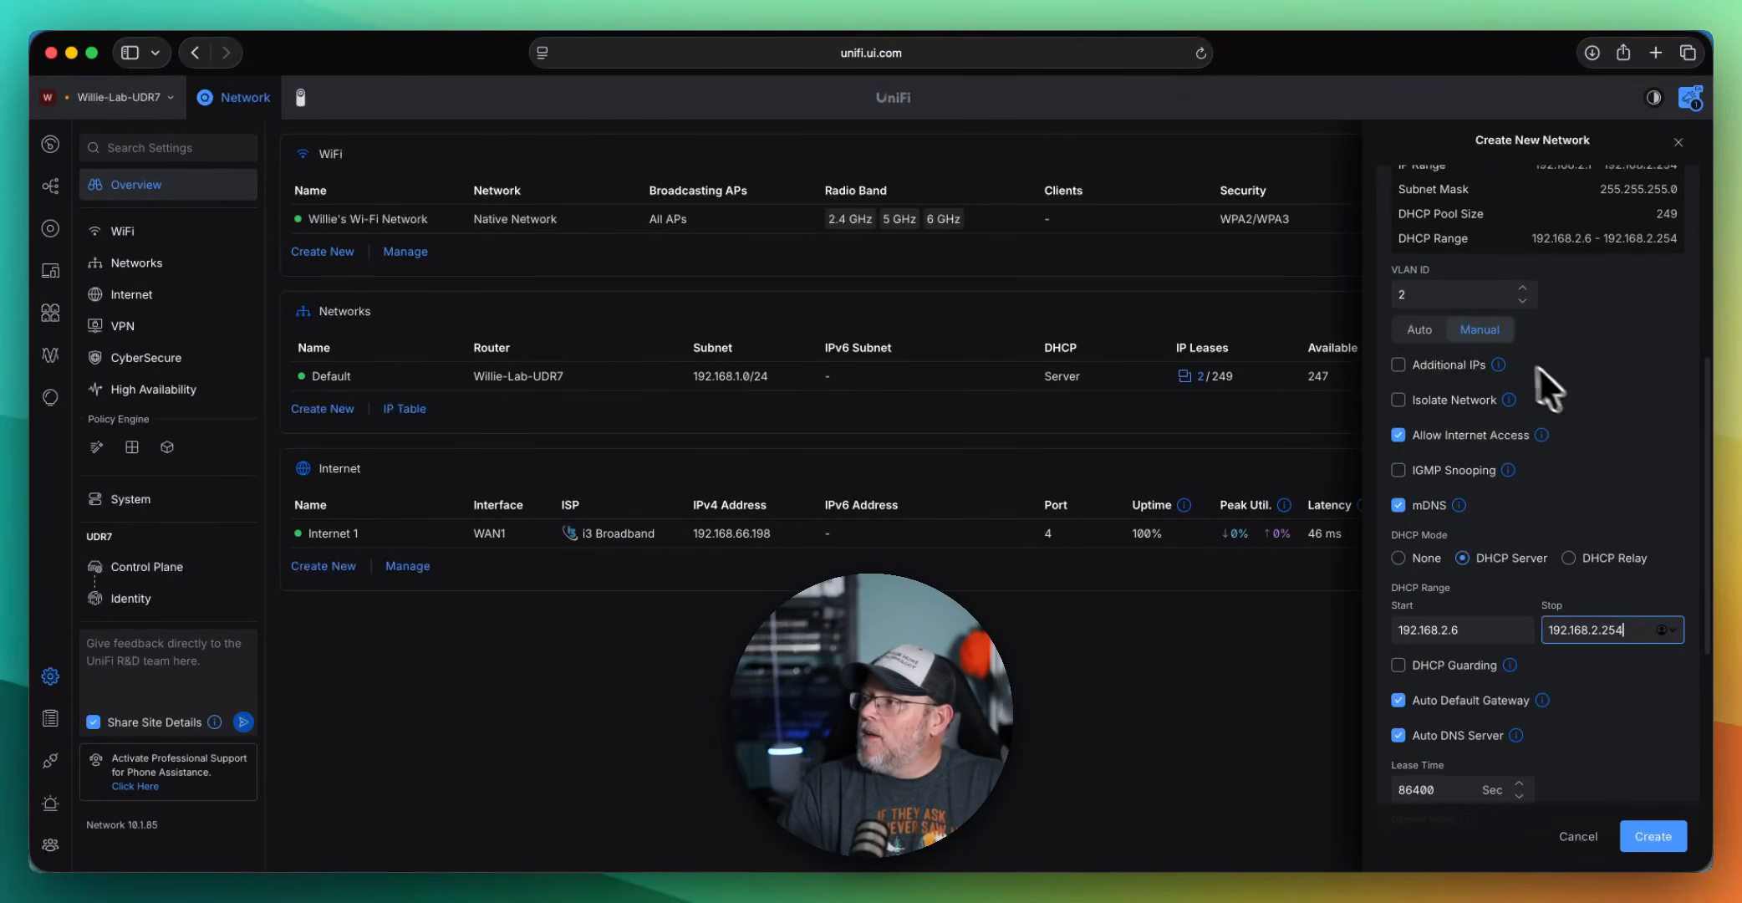
Enable Additional IPs for the network and add the single address 192.168.2.2/24
mouse_move(1496, 365)
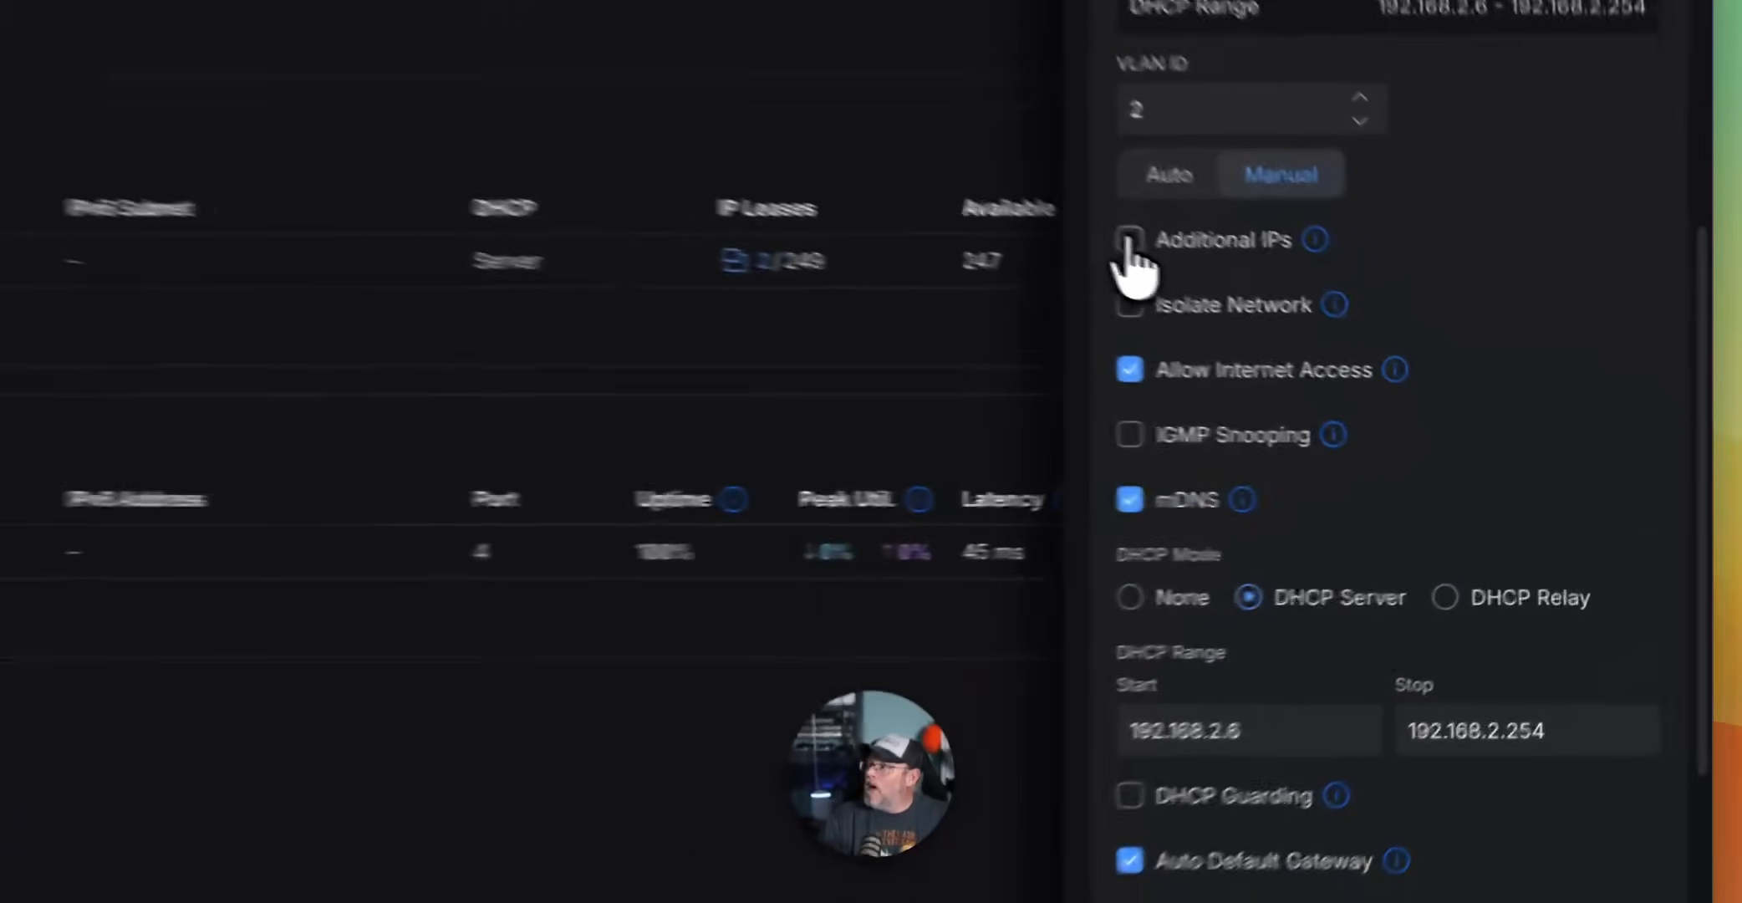
left_click(1398, 365)
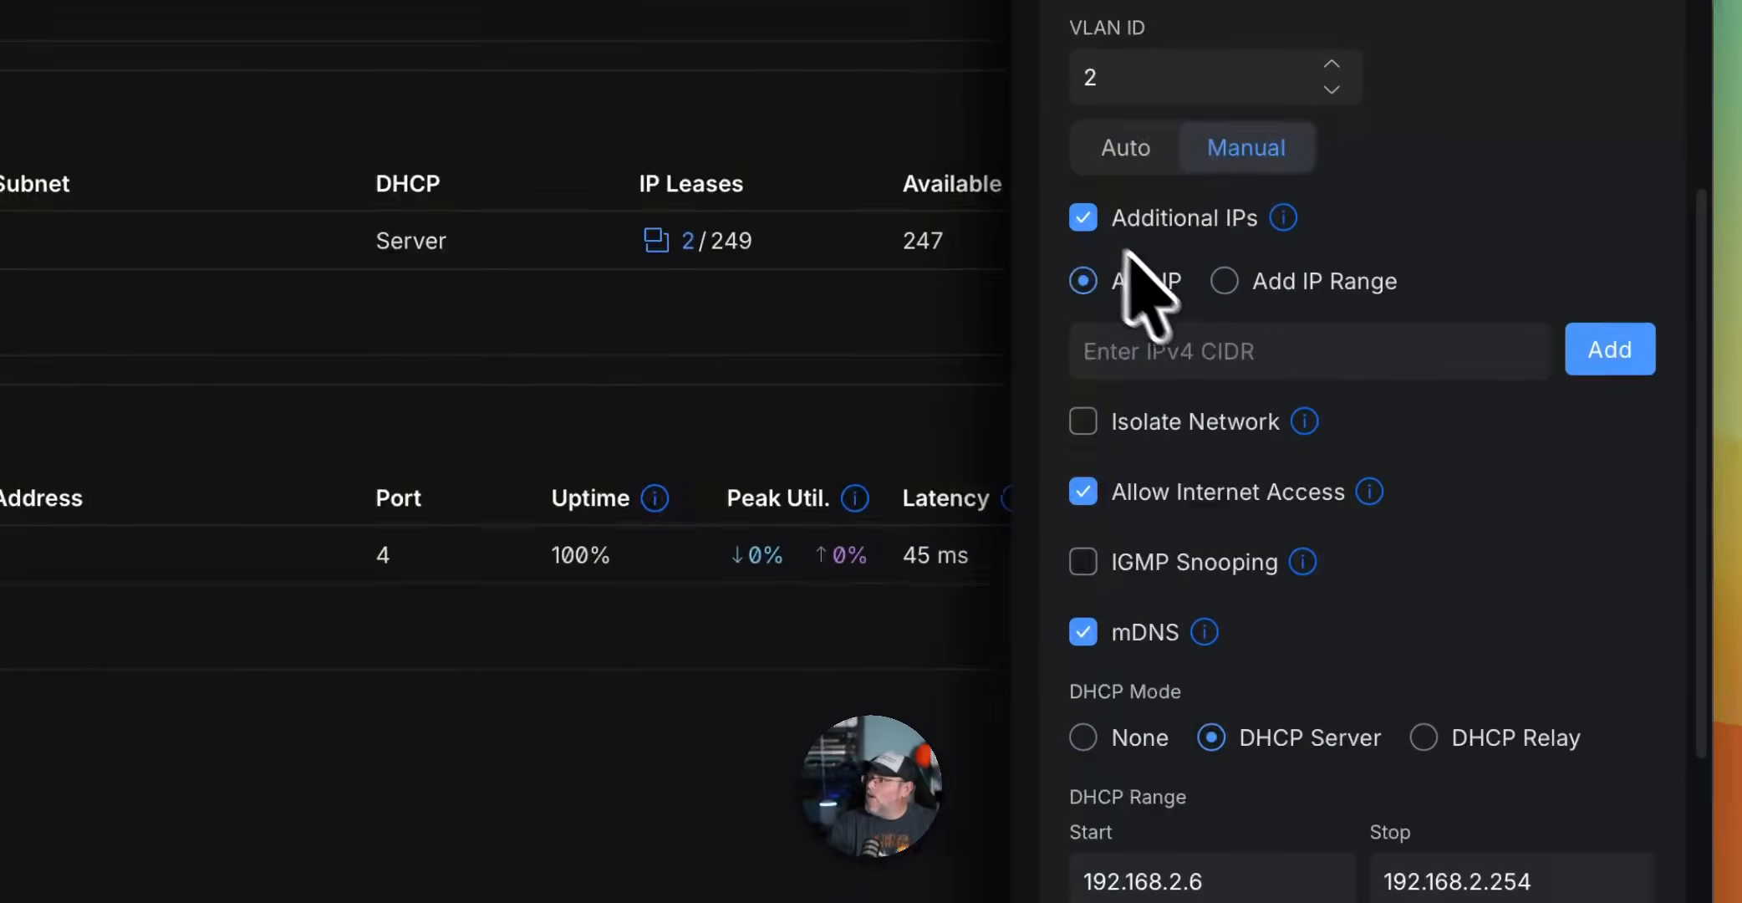
left_click(1215, 364)
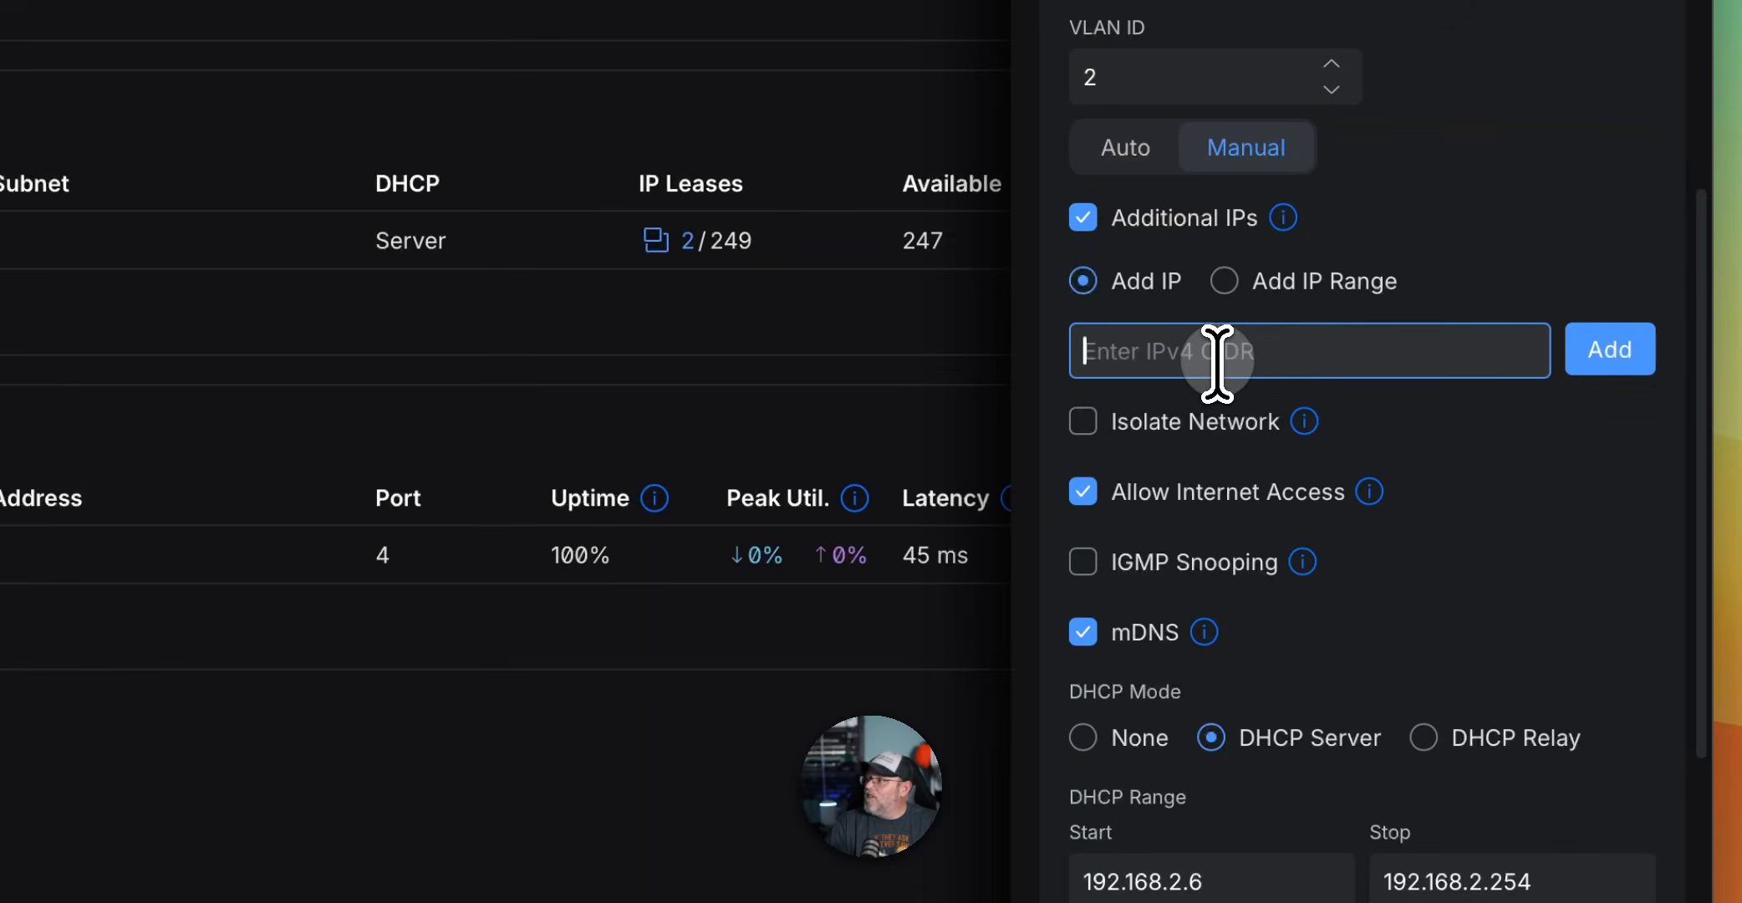
scroll(1220, 360, "down", 3)
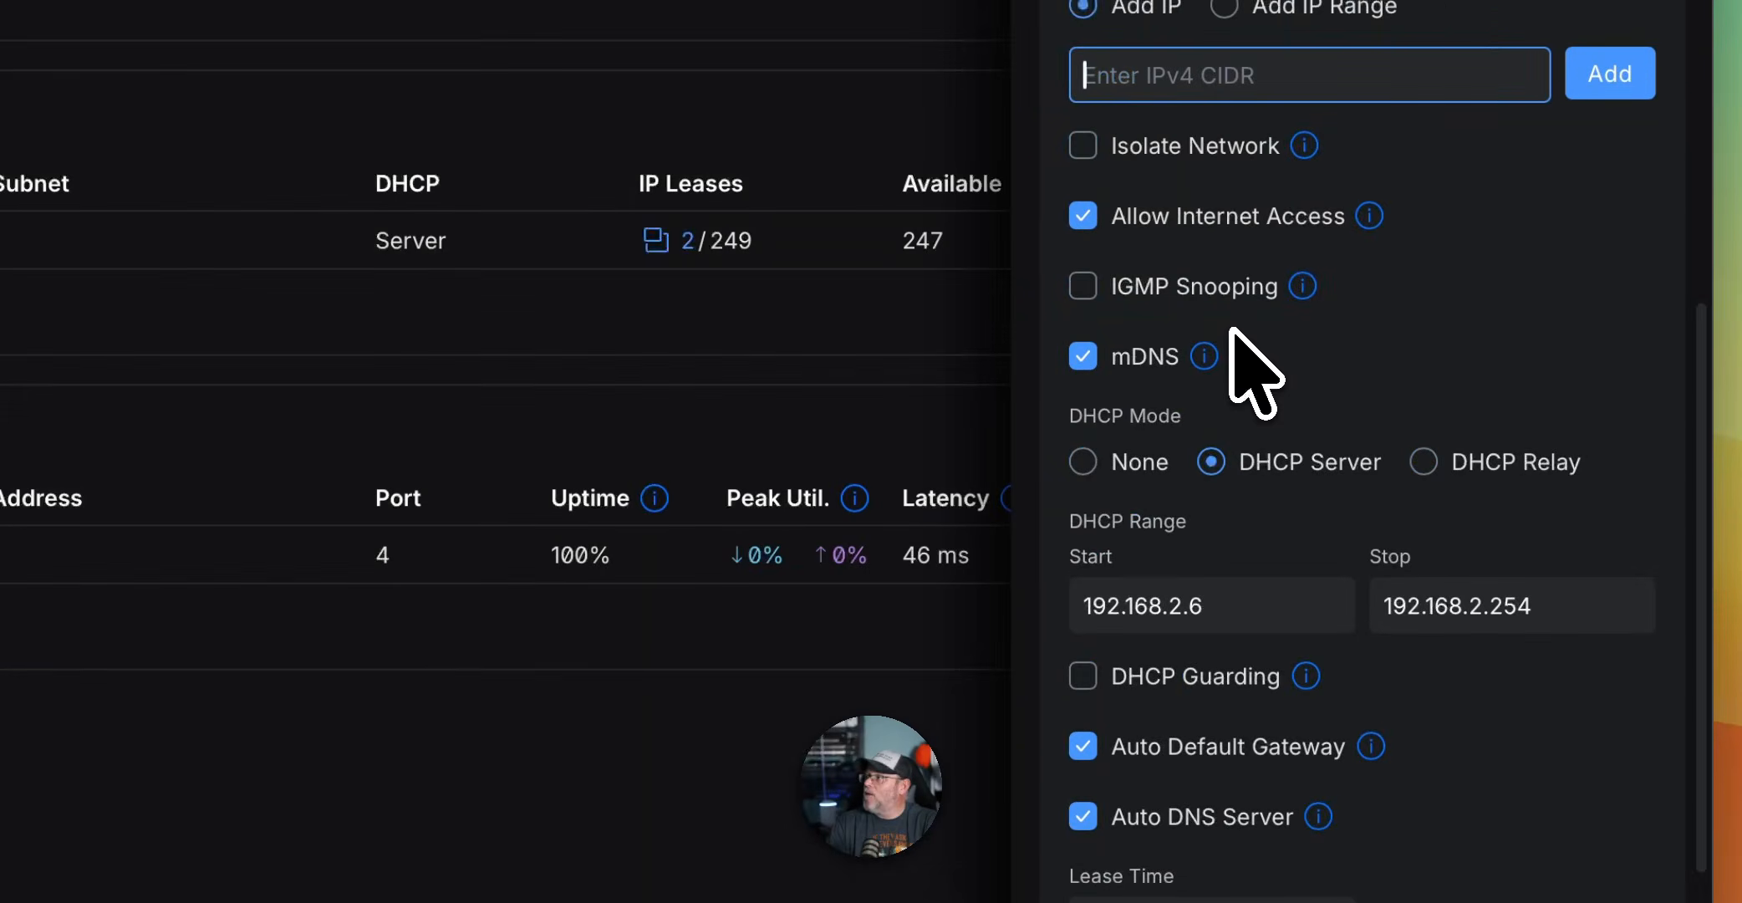
scroll(1233, 334, "up", 4)
scroll(1233, 343, "up", 1)
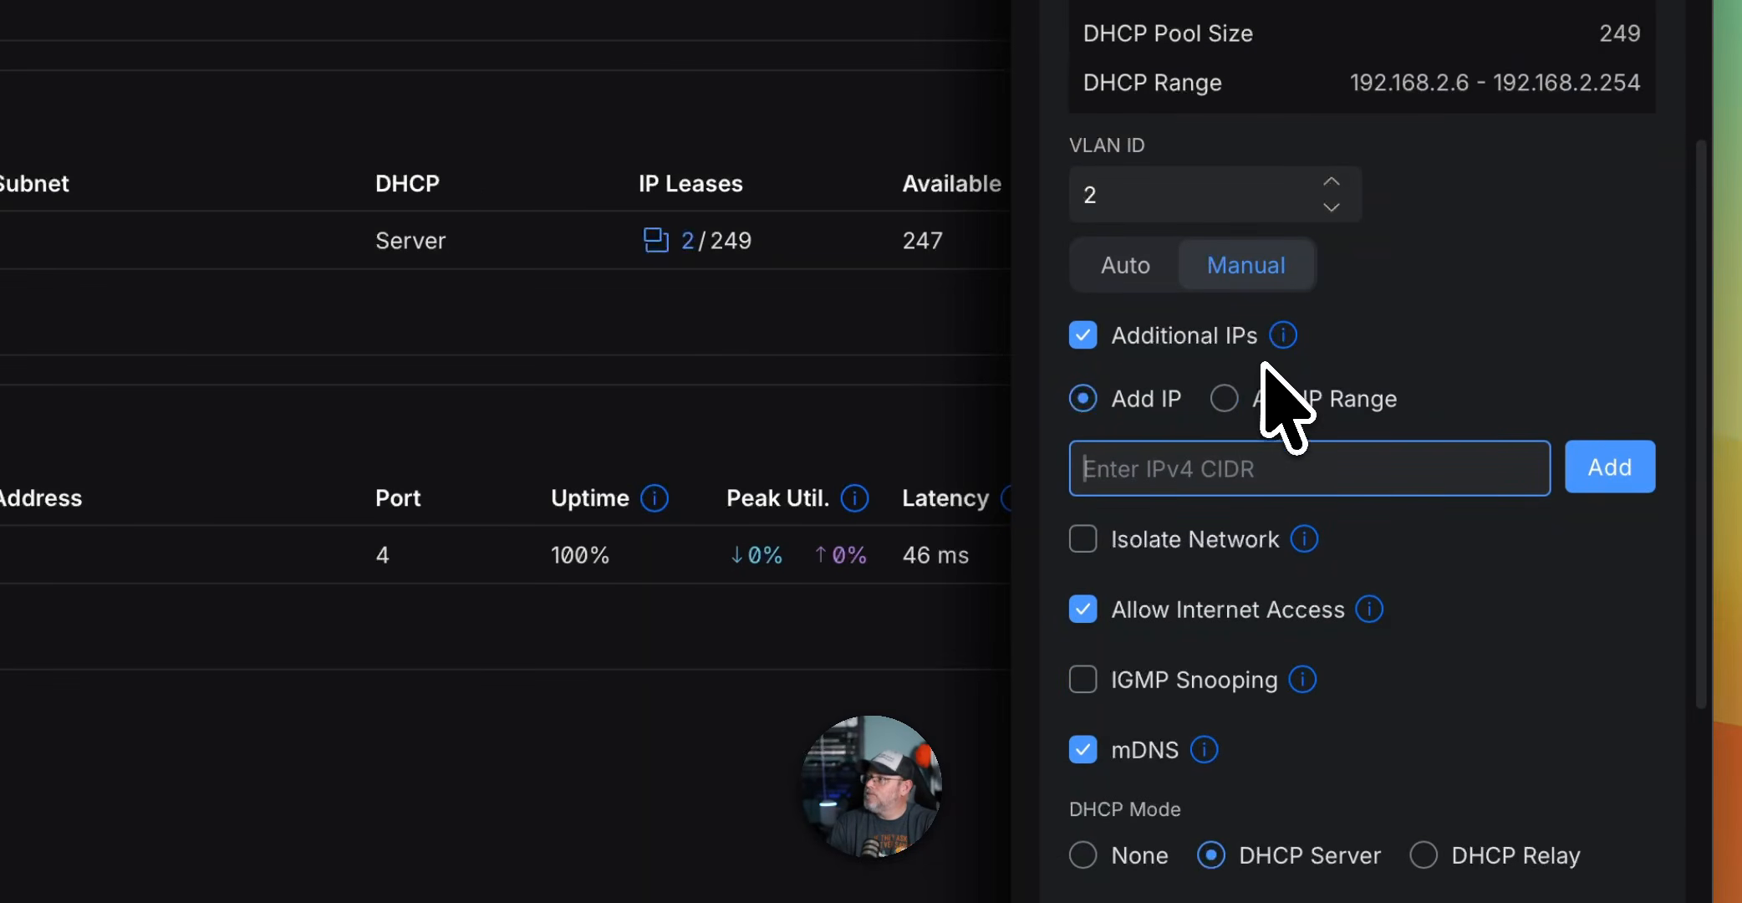
type("19")
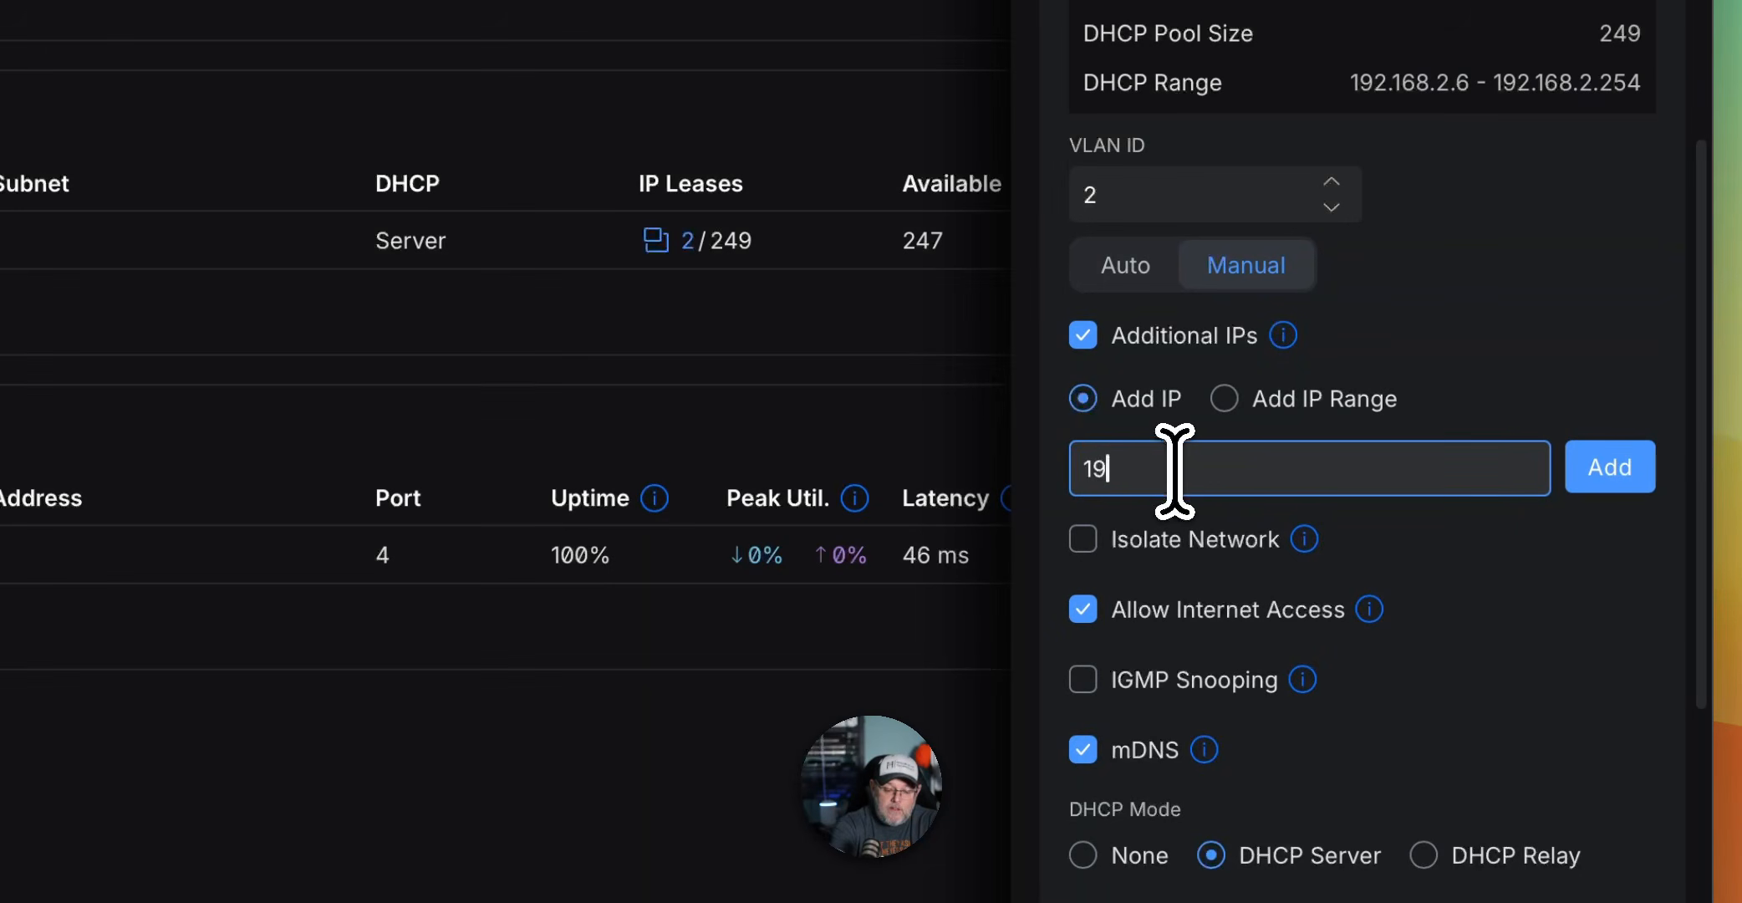
type("2.168.2.2/24")
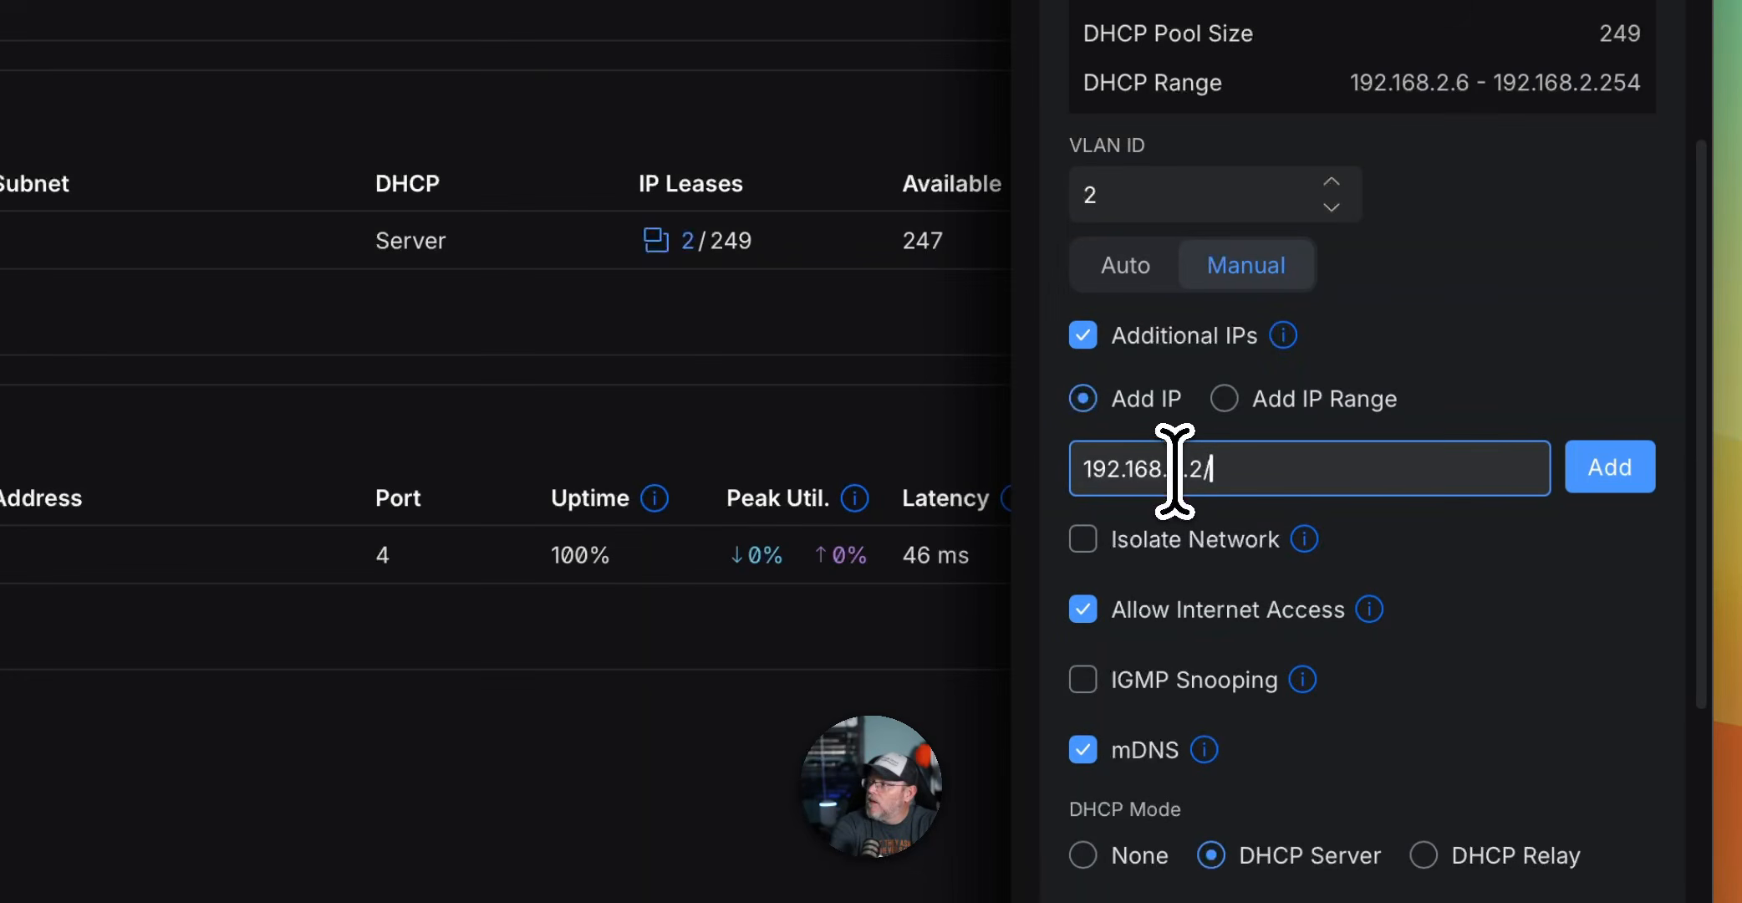
left_click(1608, 470)
scroll(1283, 699, "up", 3)
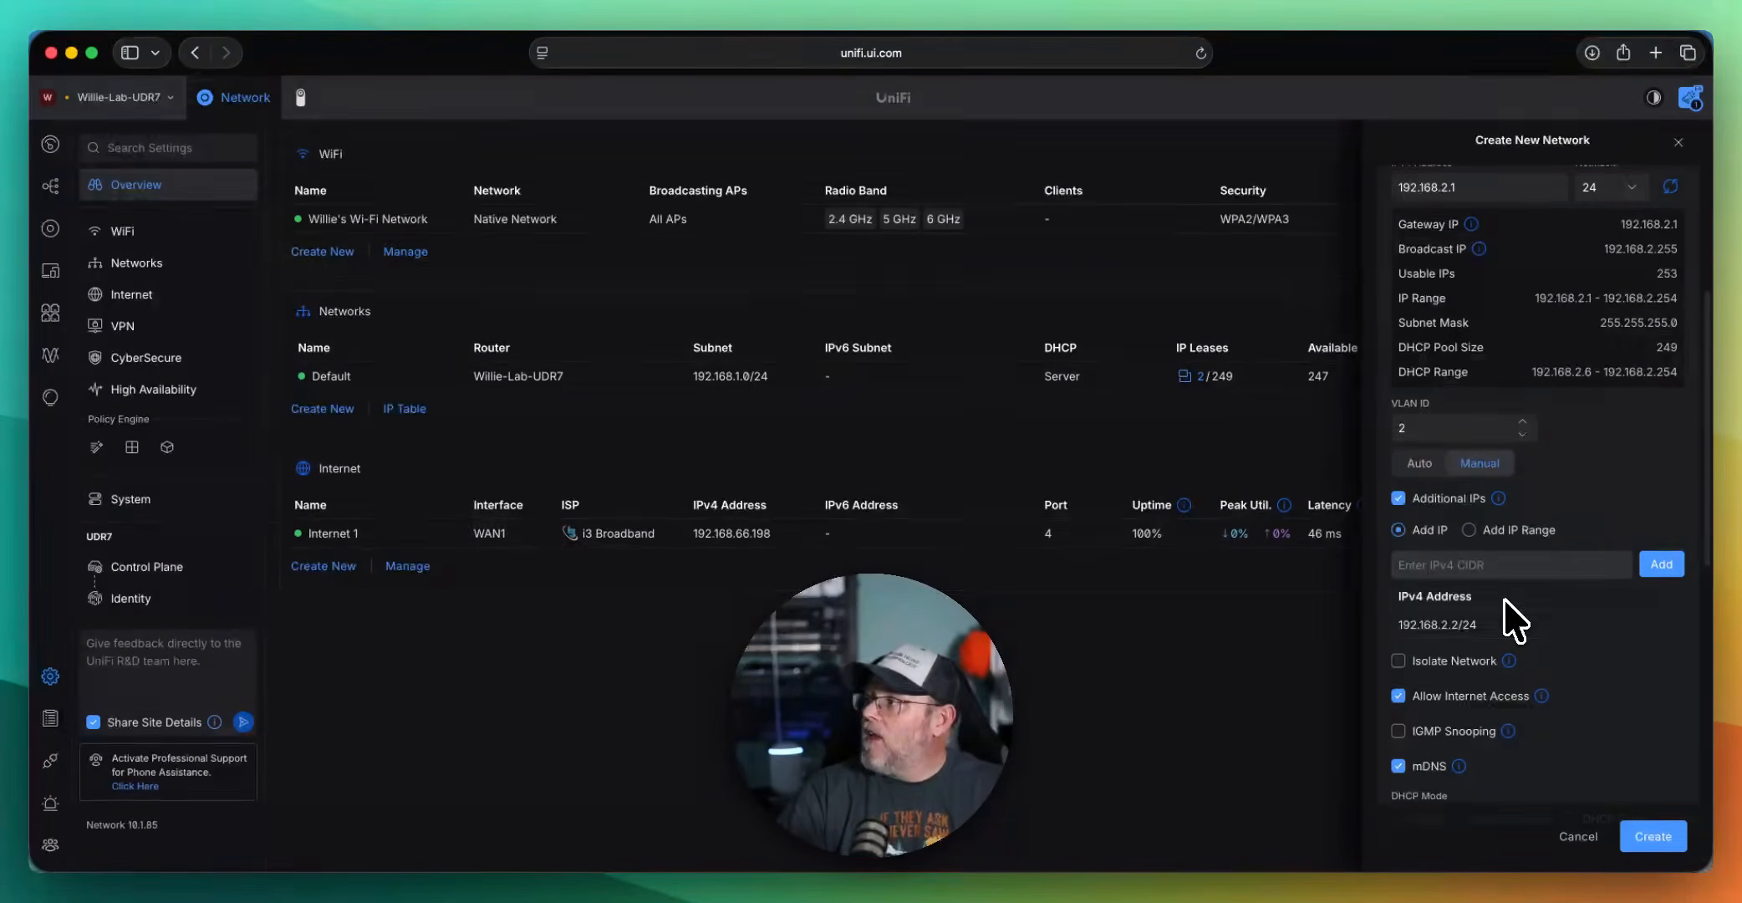
Turn off Auto Default Gateway to show its manual IP address entry, and turn the option back on
scroll(1317, 501, "down", 10)
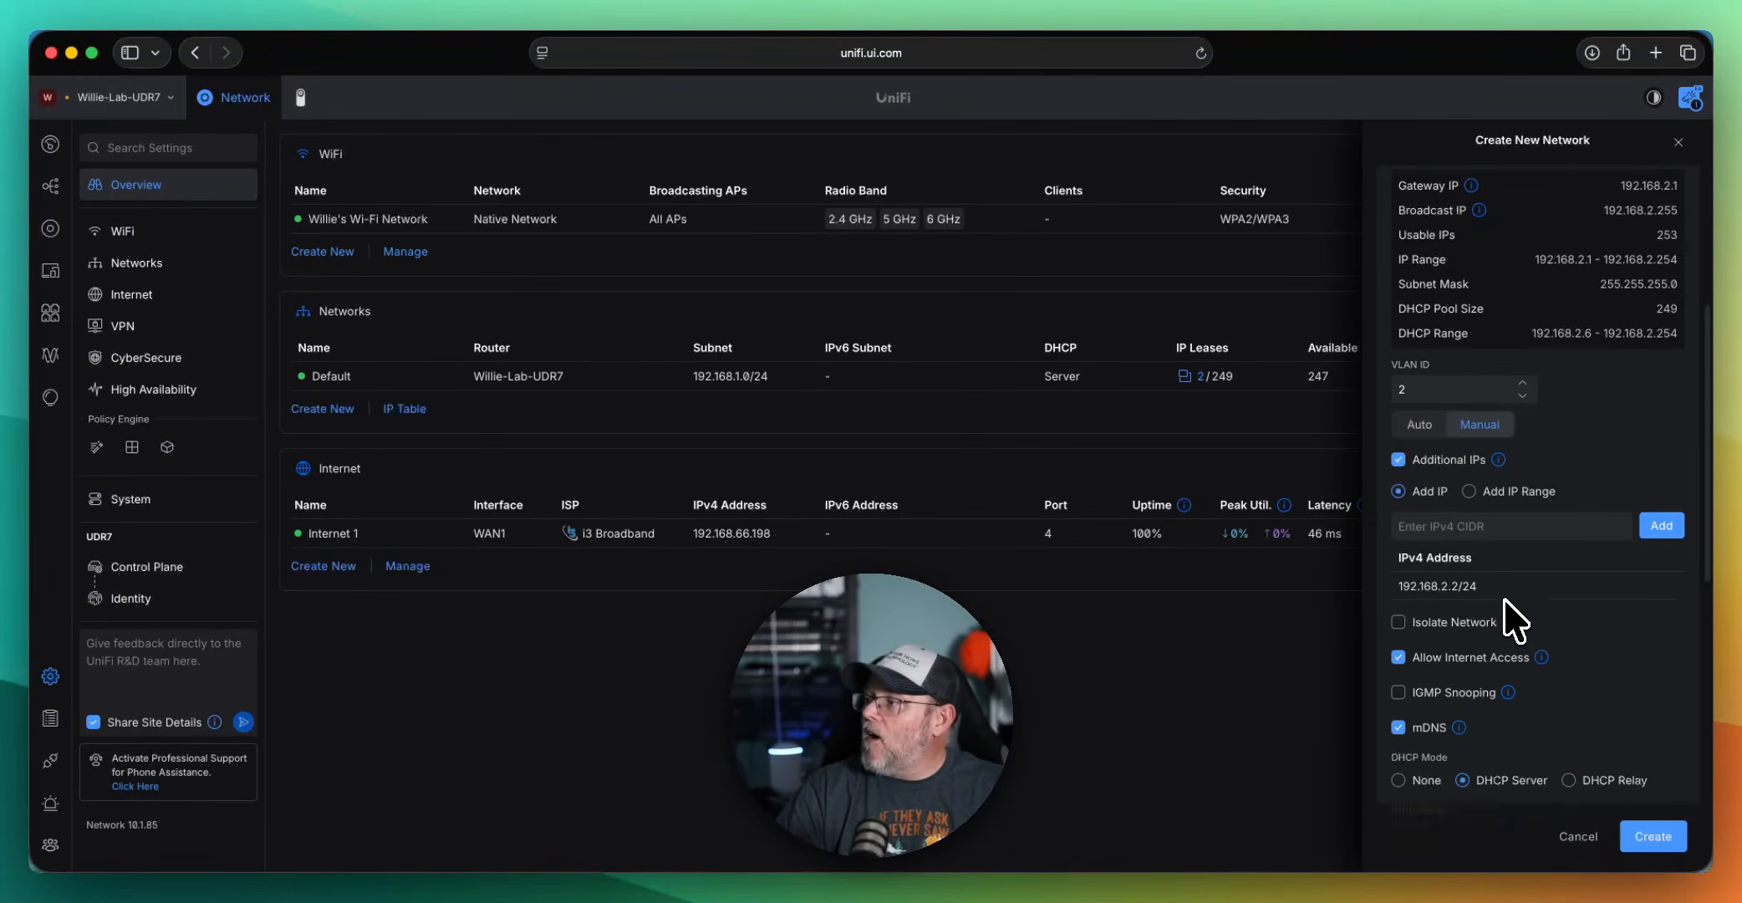
scroll(1504, 600, "down", 3)
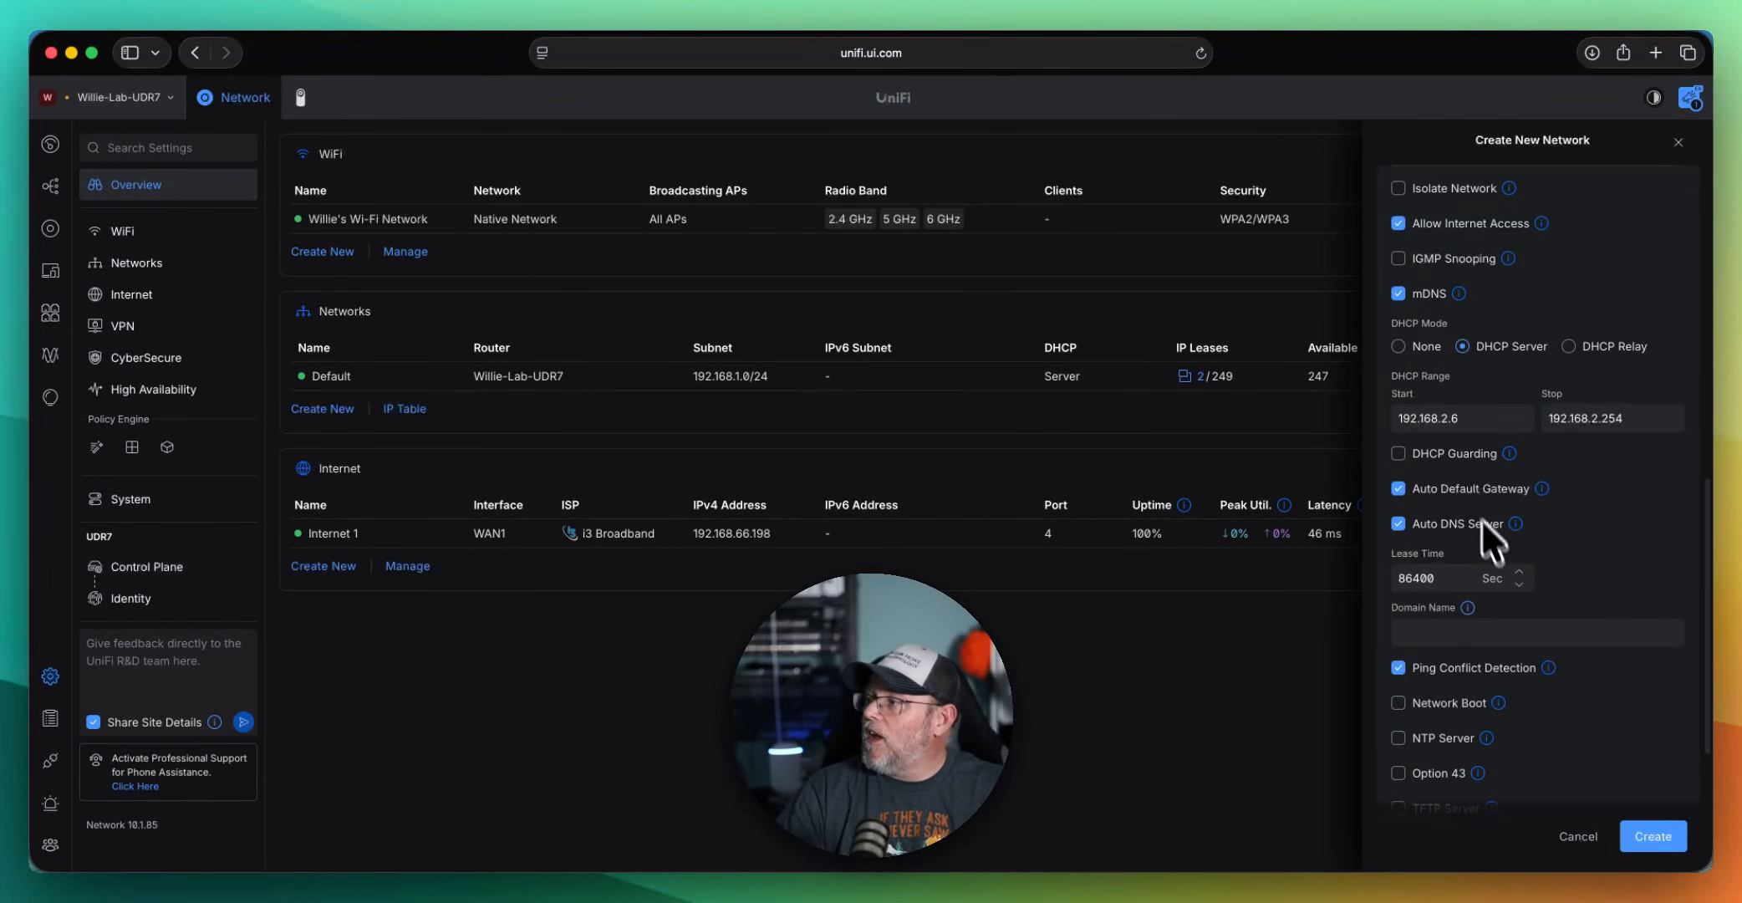
left_click(1472, 492)
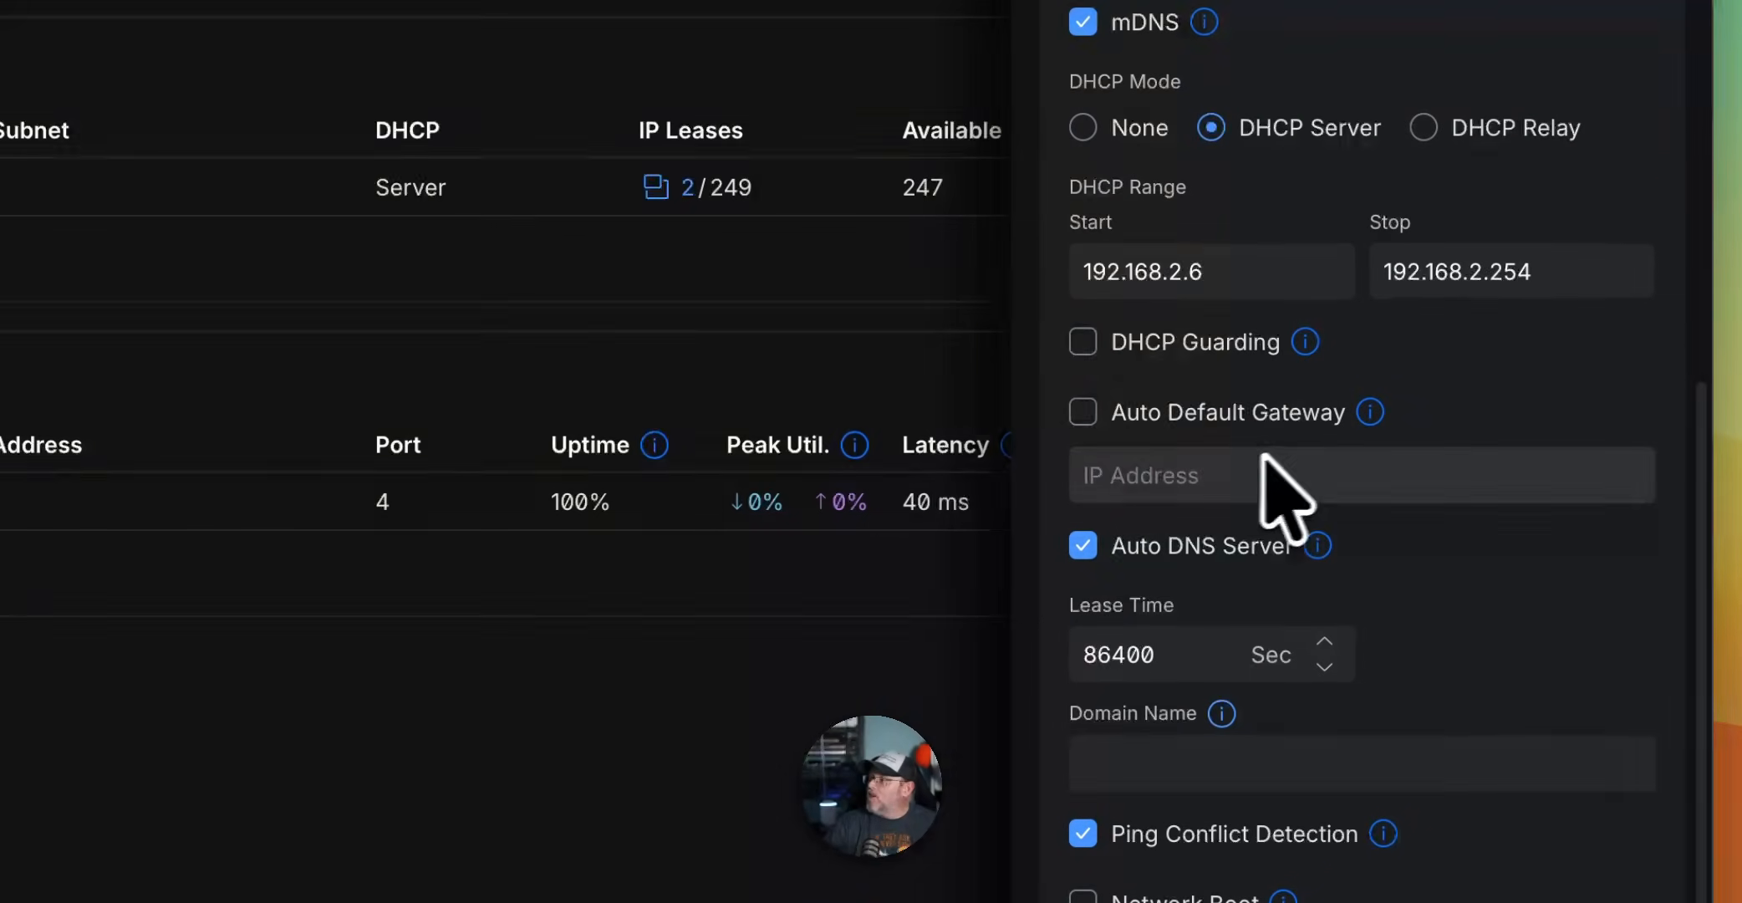
left_click(1220, 414)
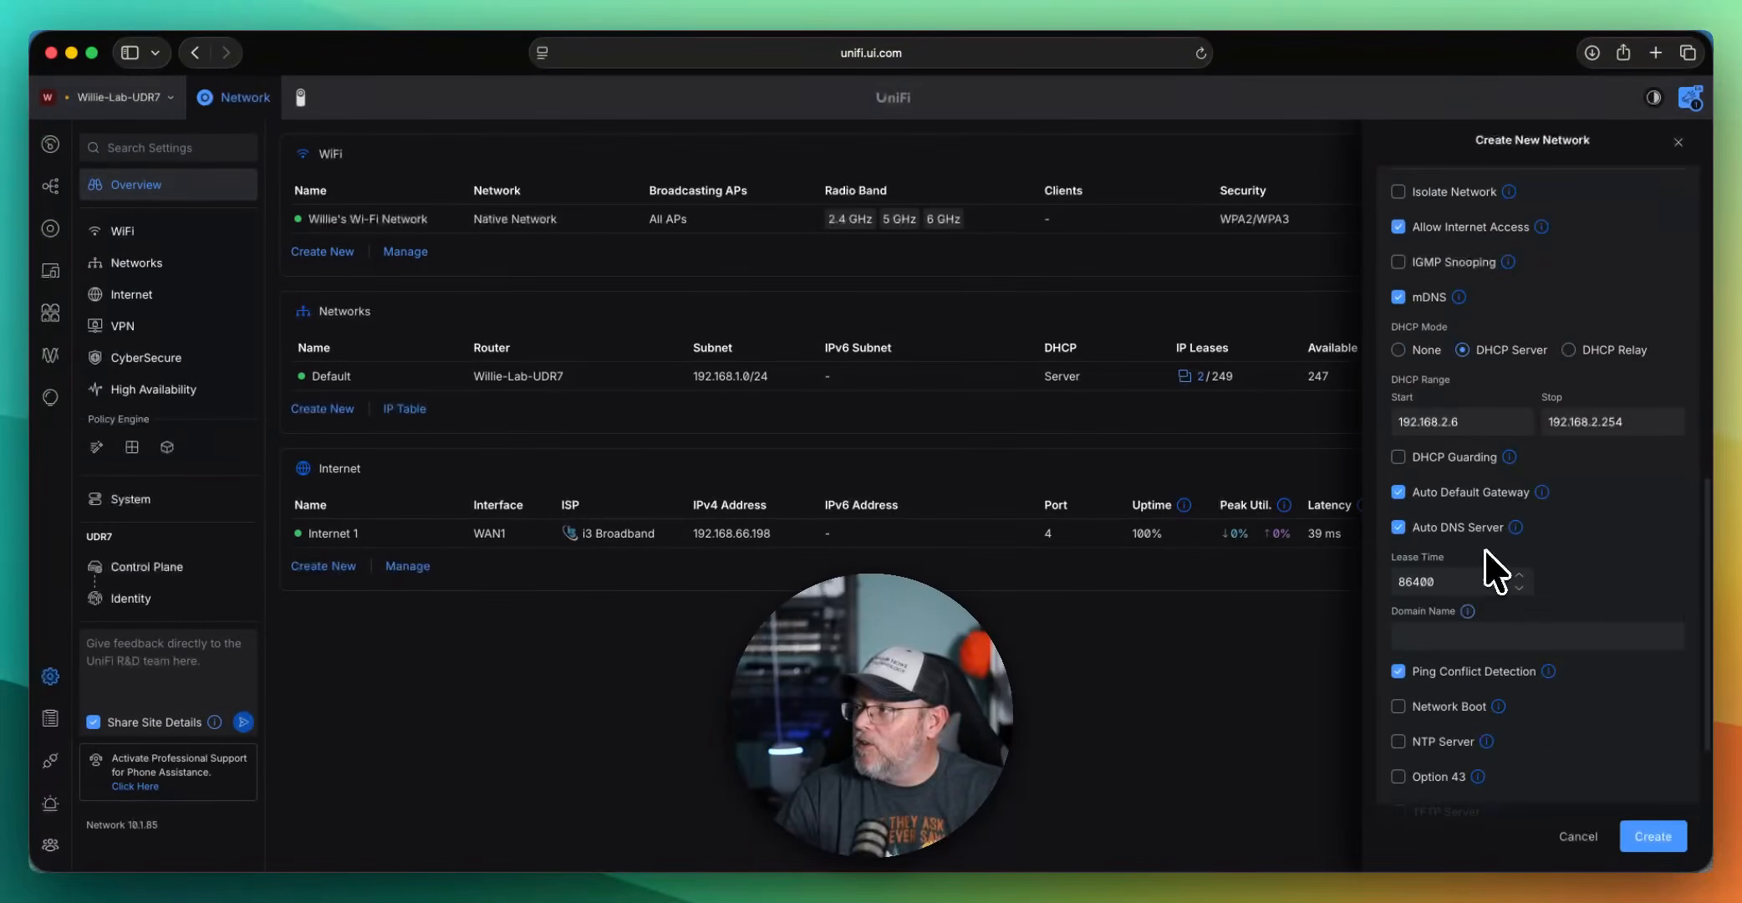
scroll(1492, 572, "up", 1)
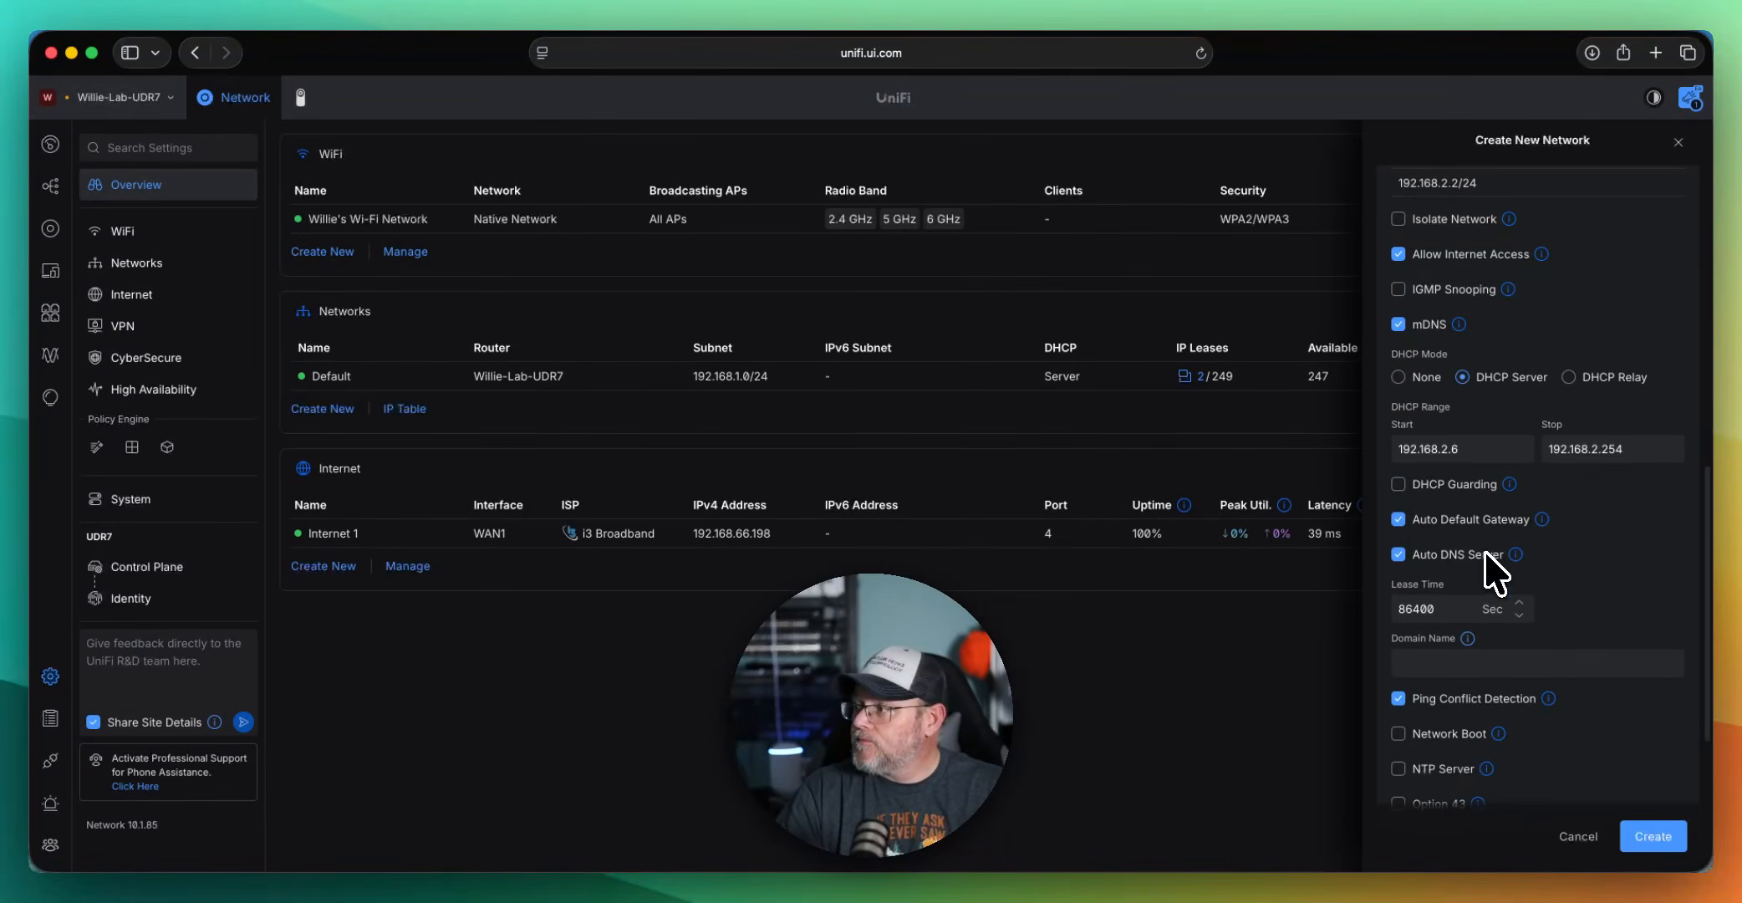
scroll(1492, 572, "up", 5)
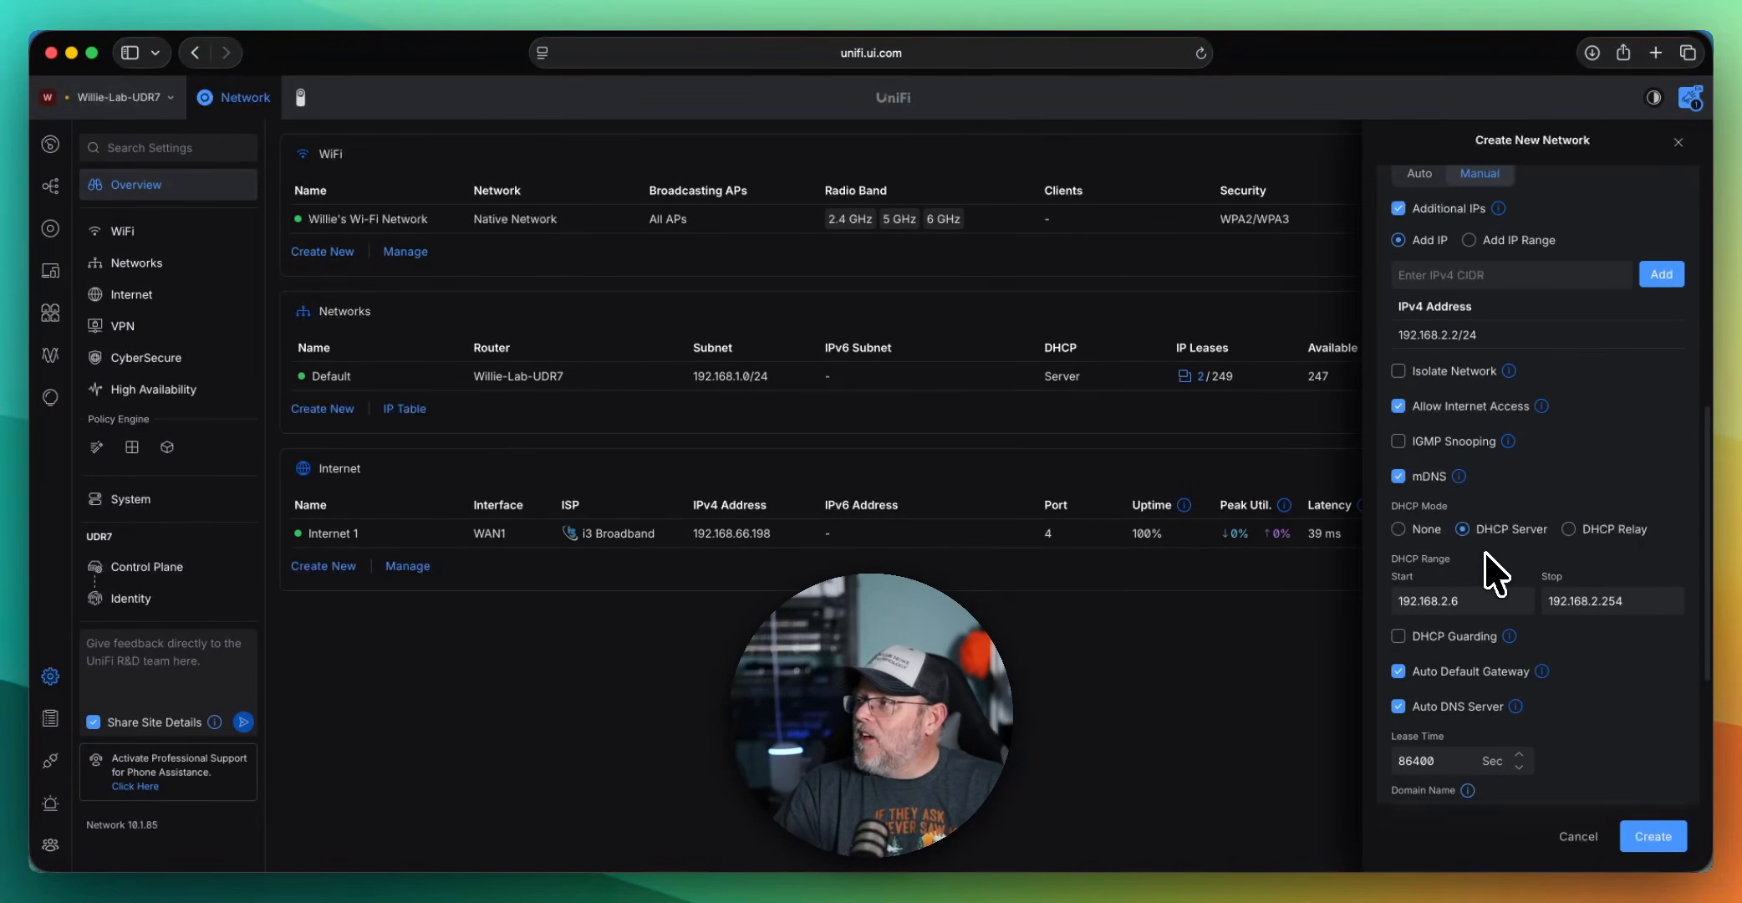
Add 10.10.10.1/24 as another single additional IP for the network, create the network, and close its settings
scroll(1478, 548, "up", 10)
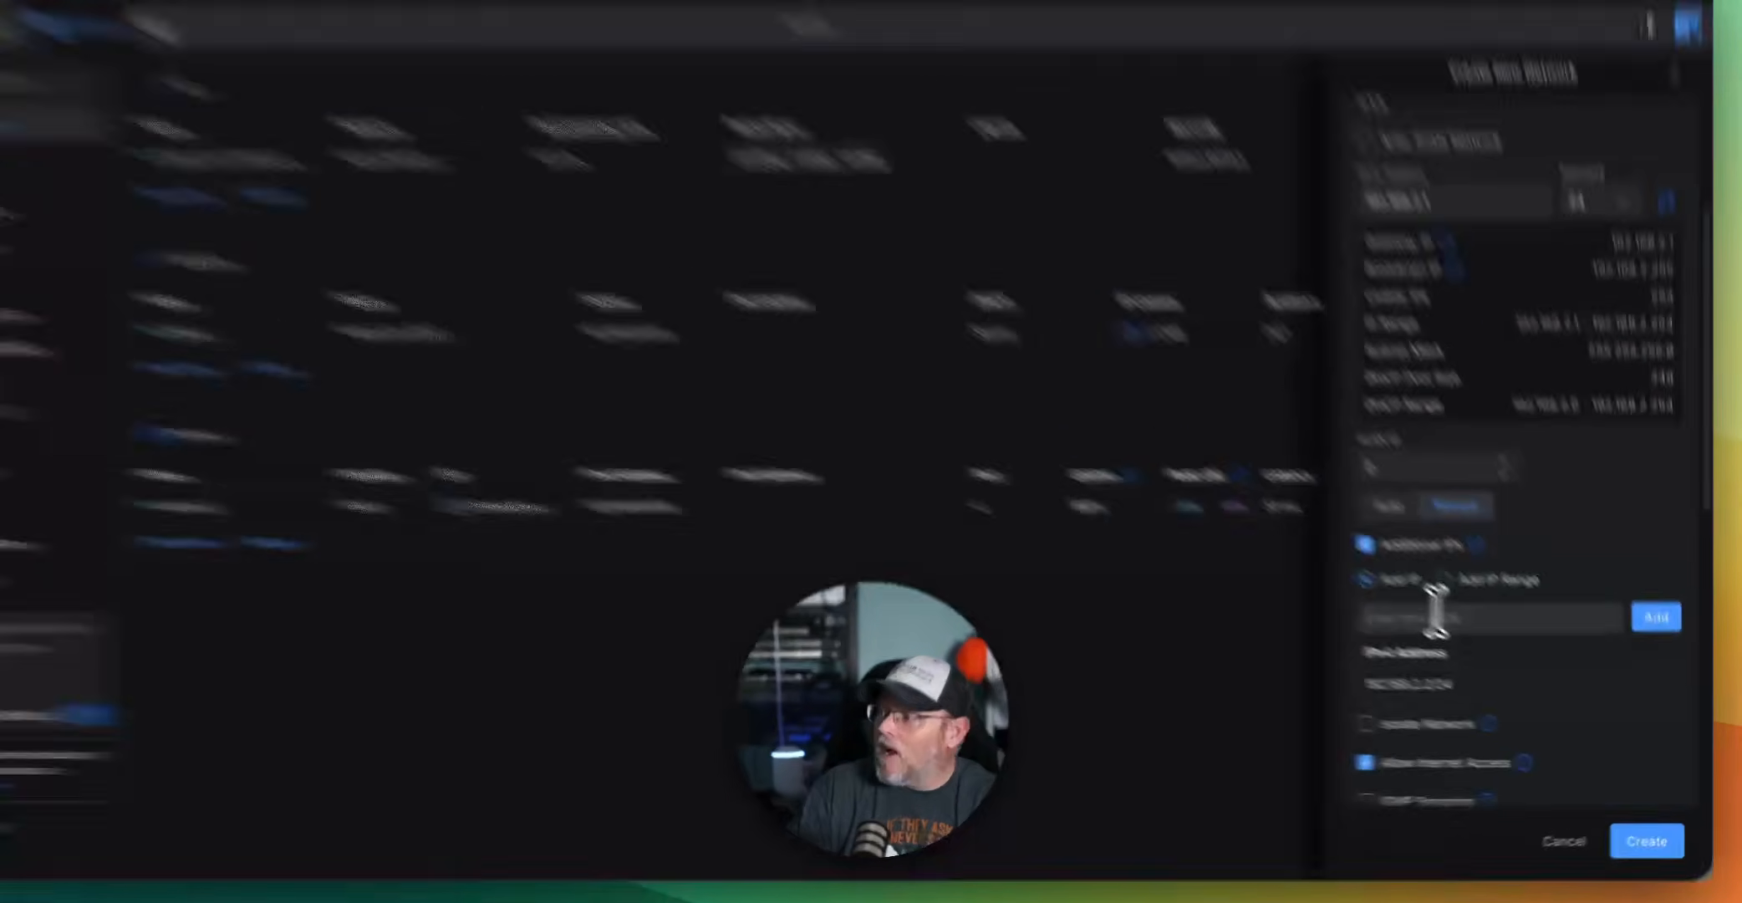
left_click(1463, 633)
type("1")
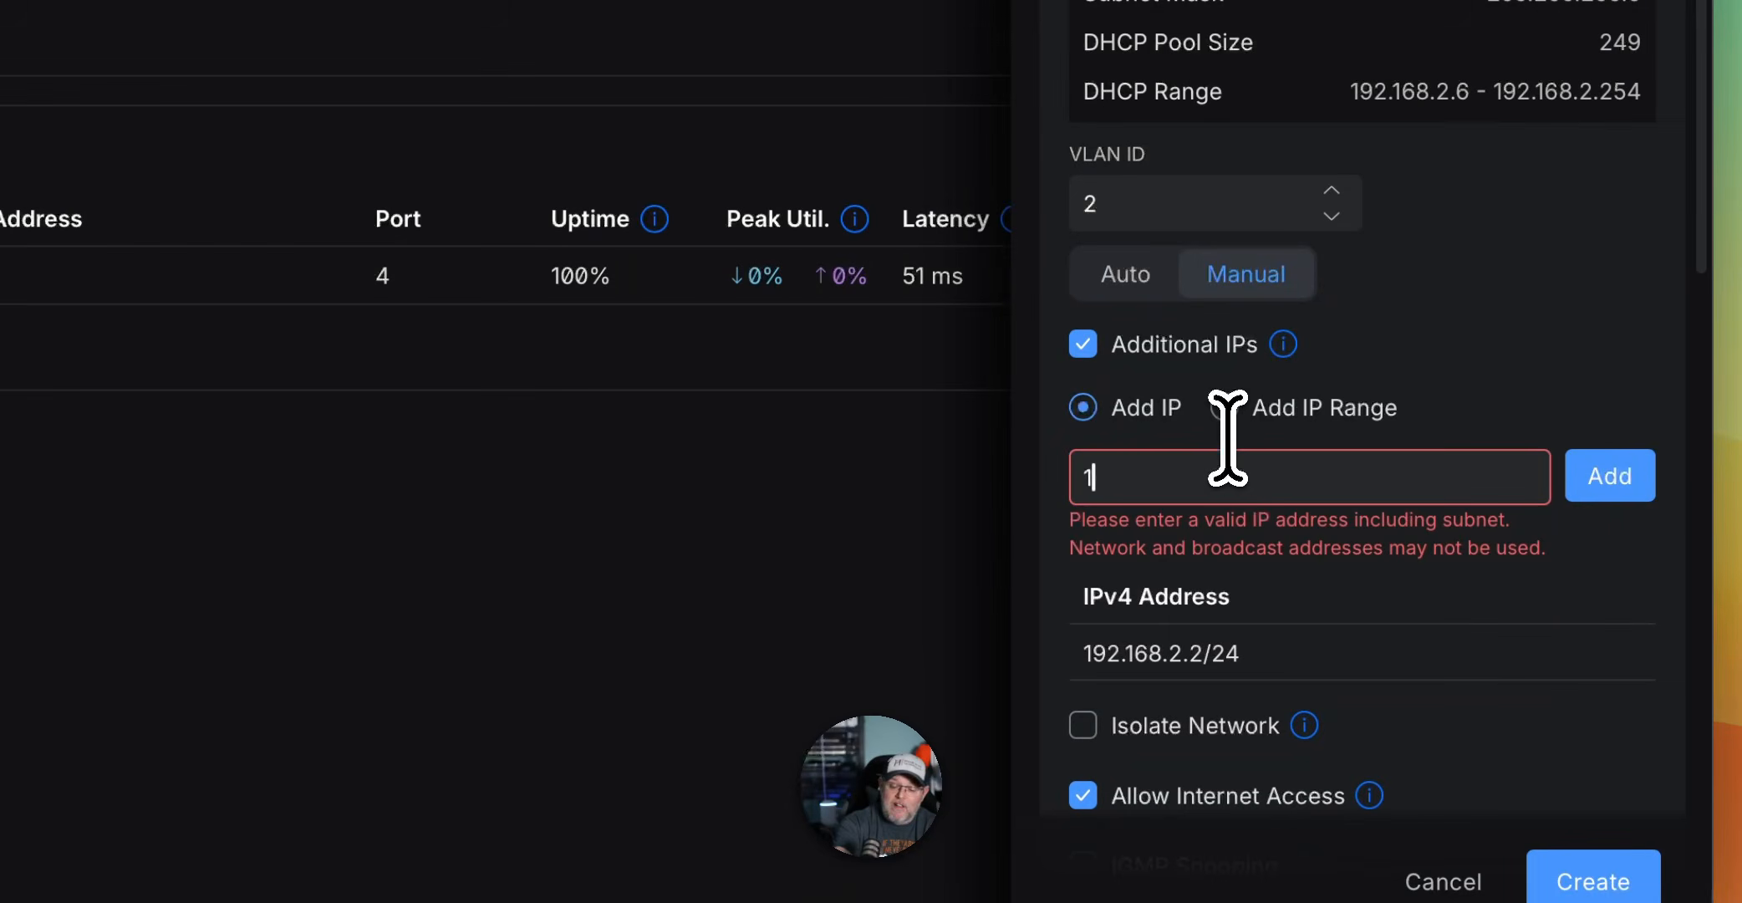
type("0.10")
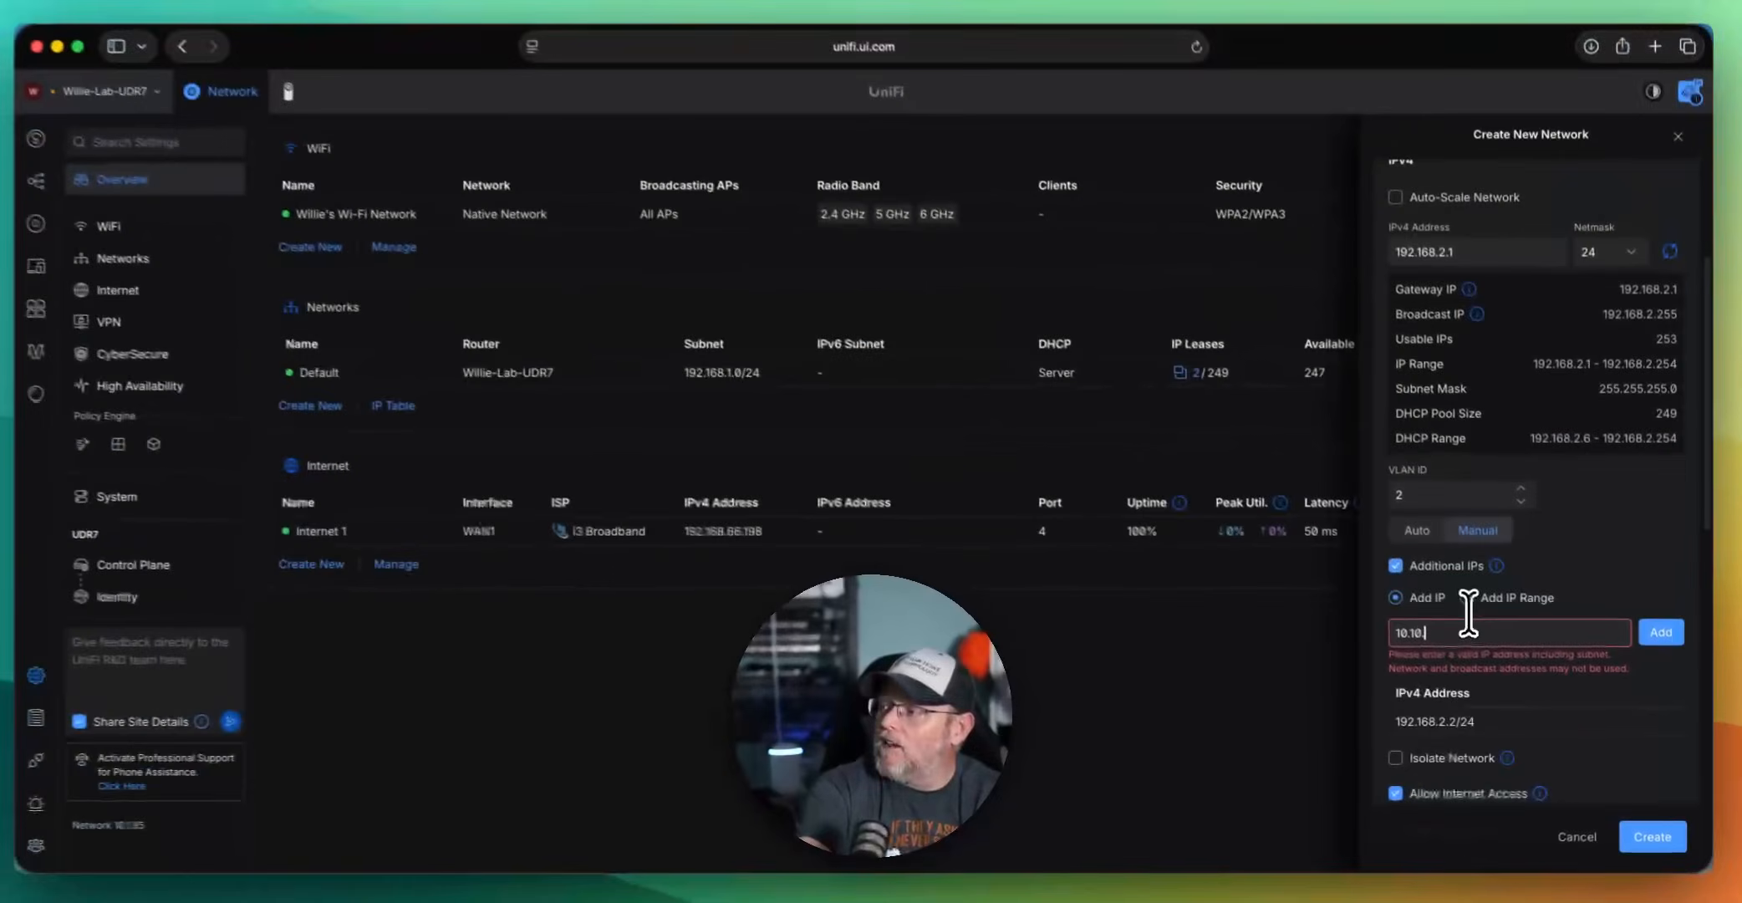
type(".10.1/24")
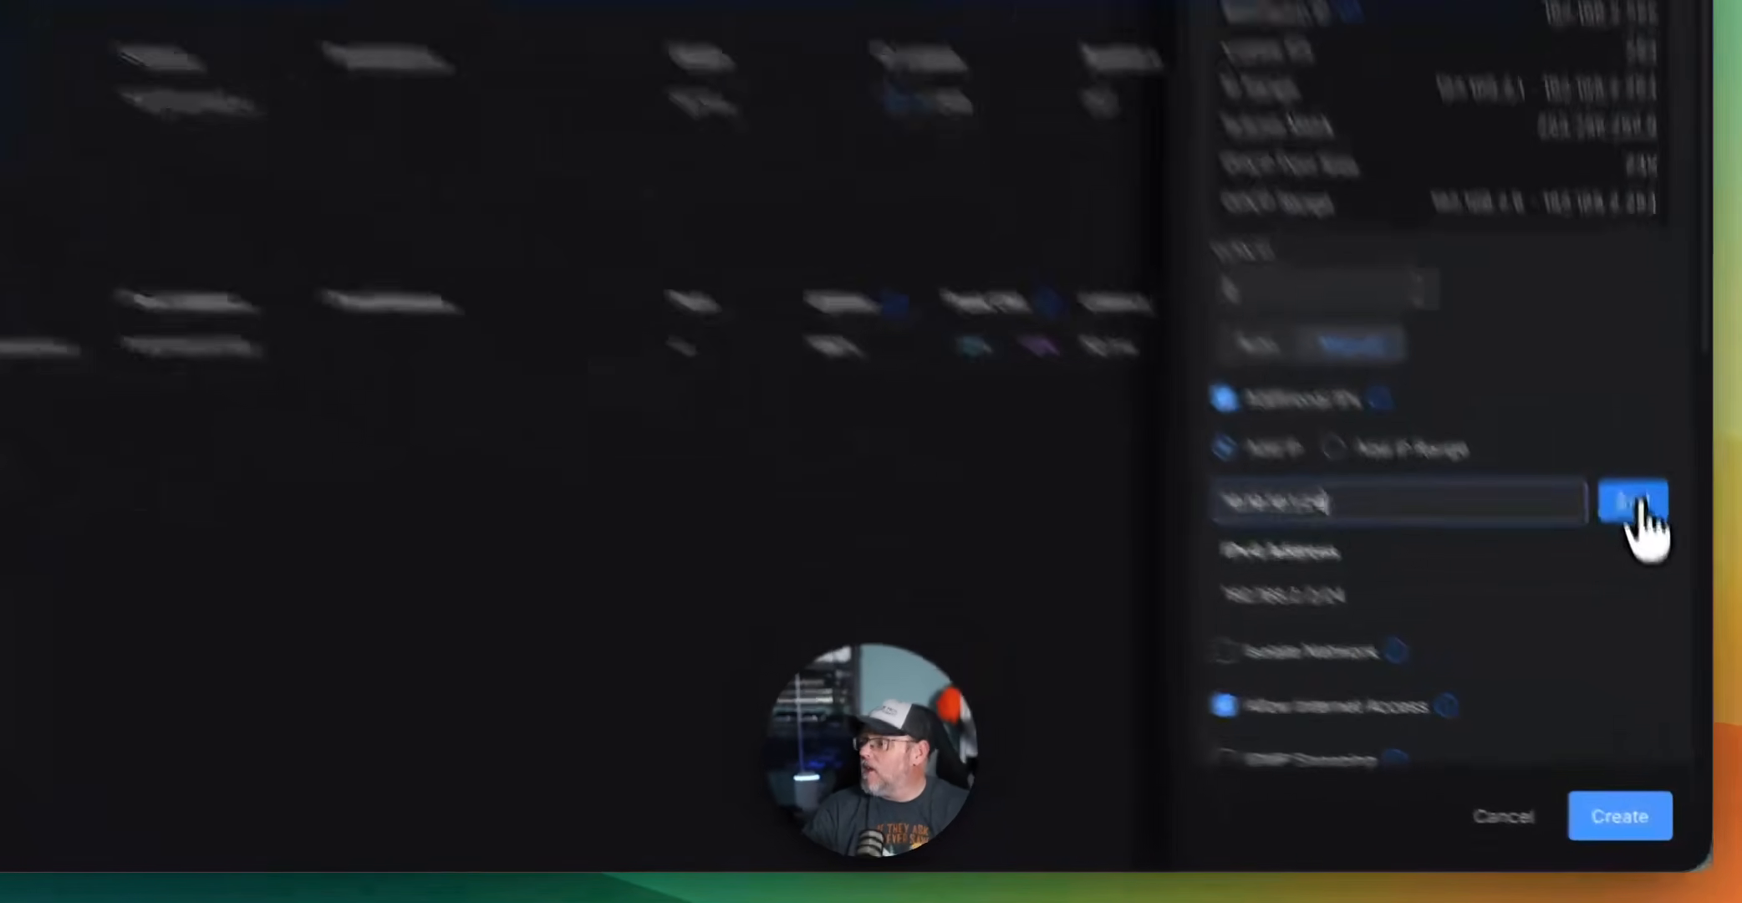
left_click(1661, 633)
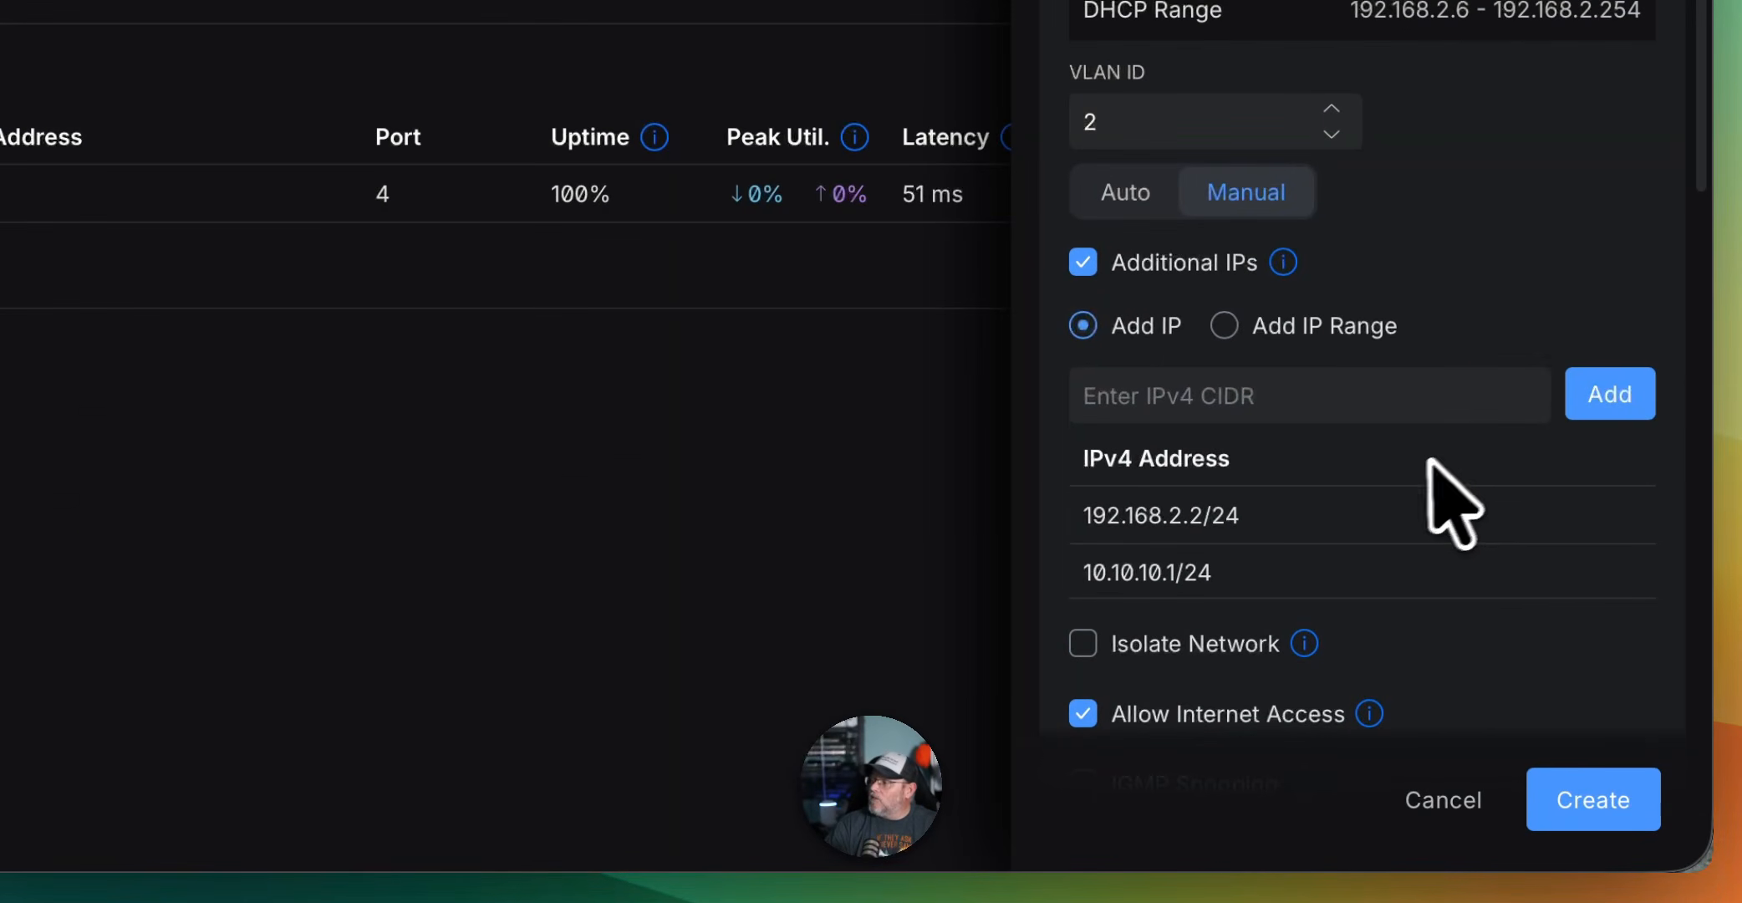
left_click(1556, 804)
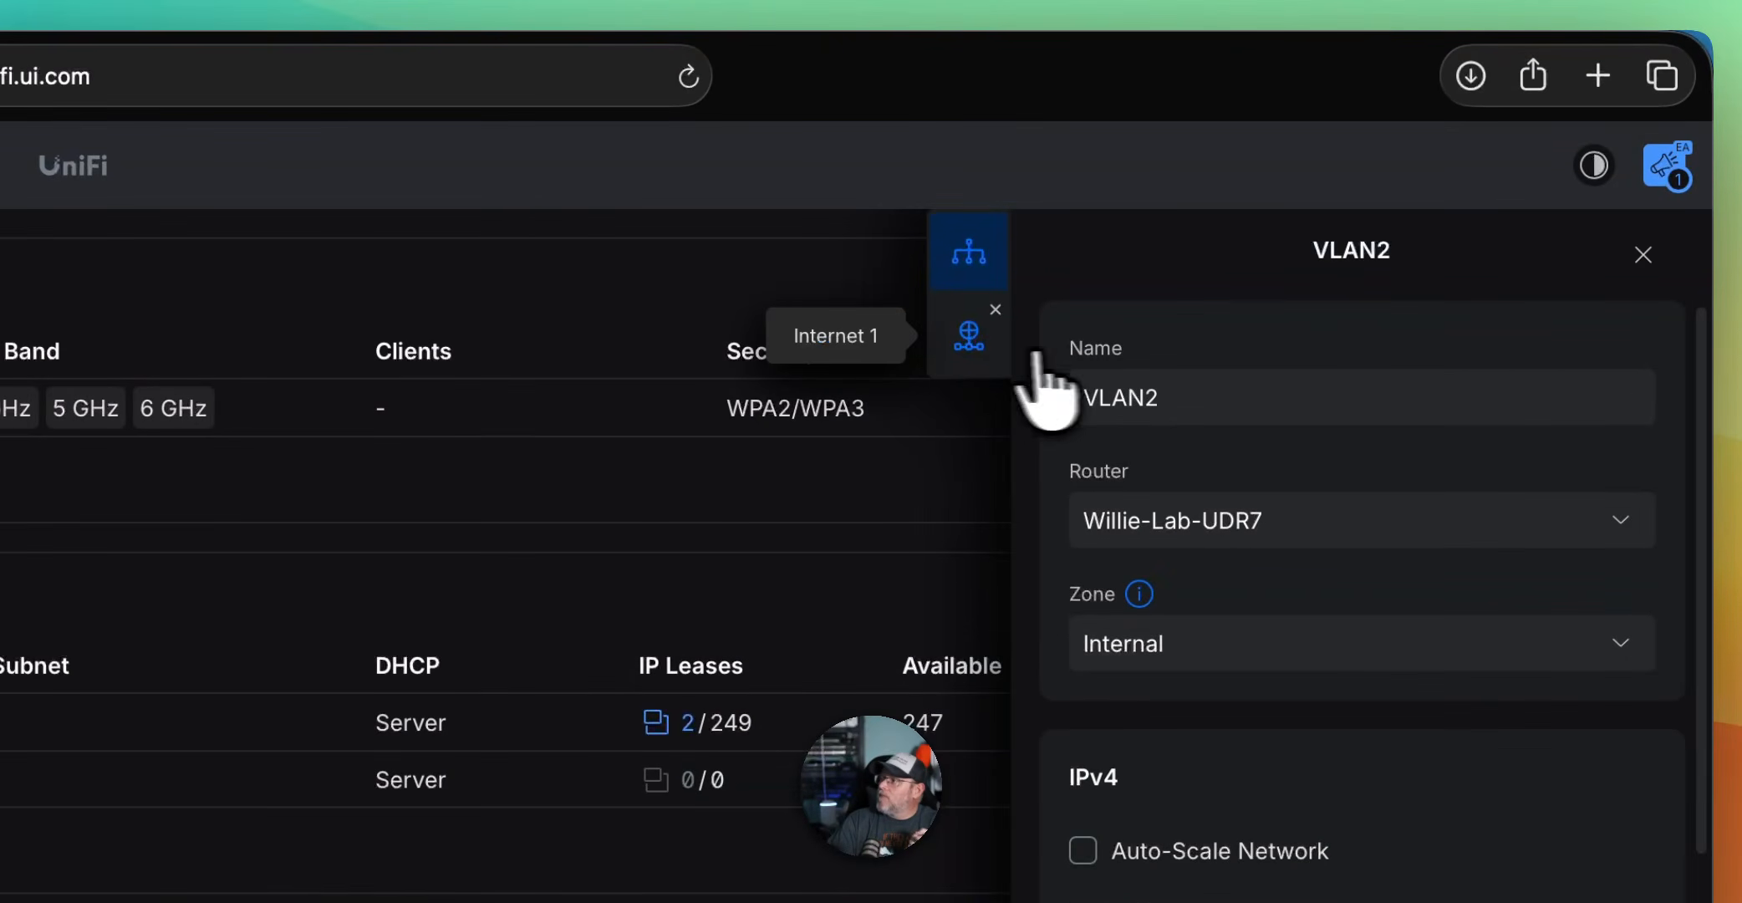
left_click(1642, 255)
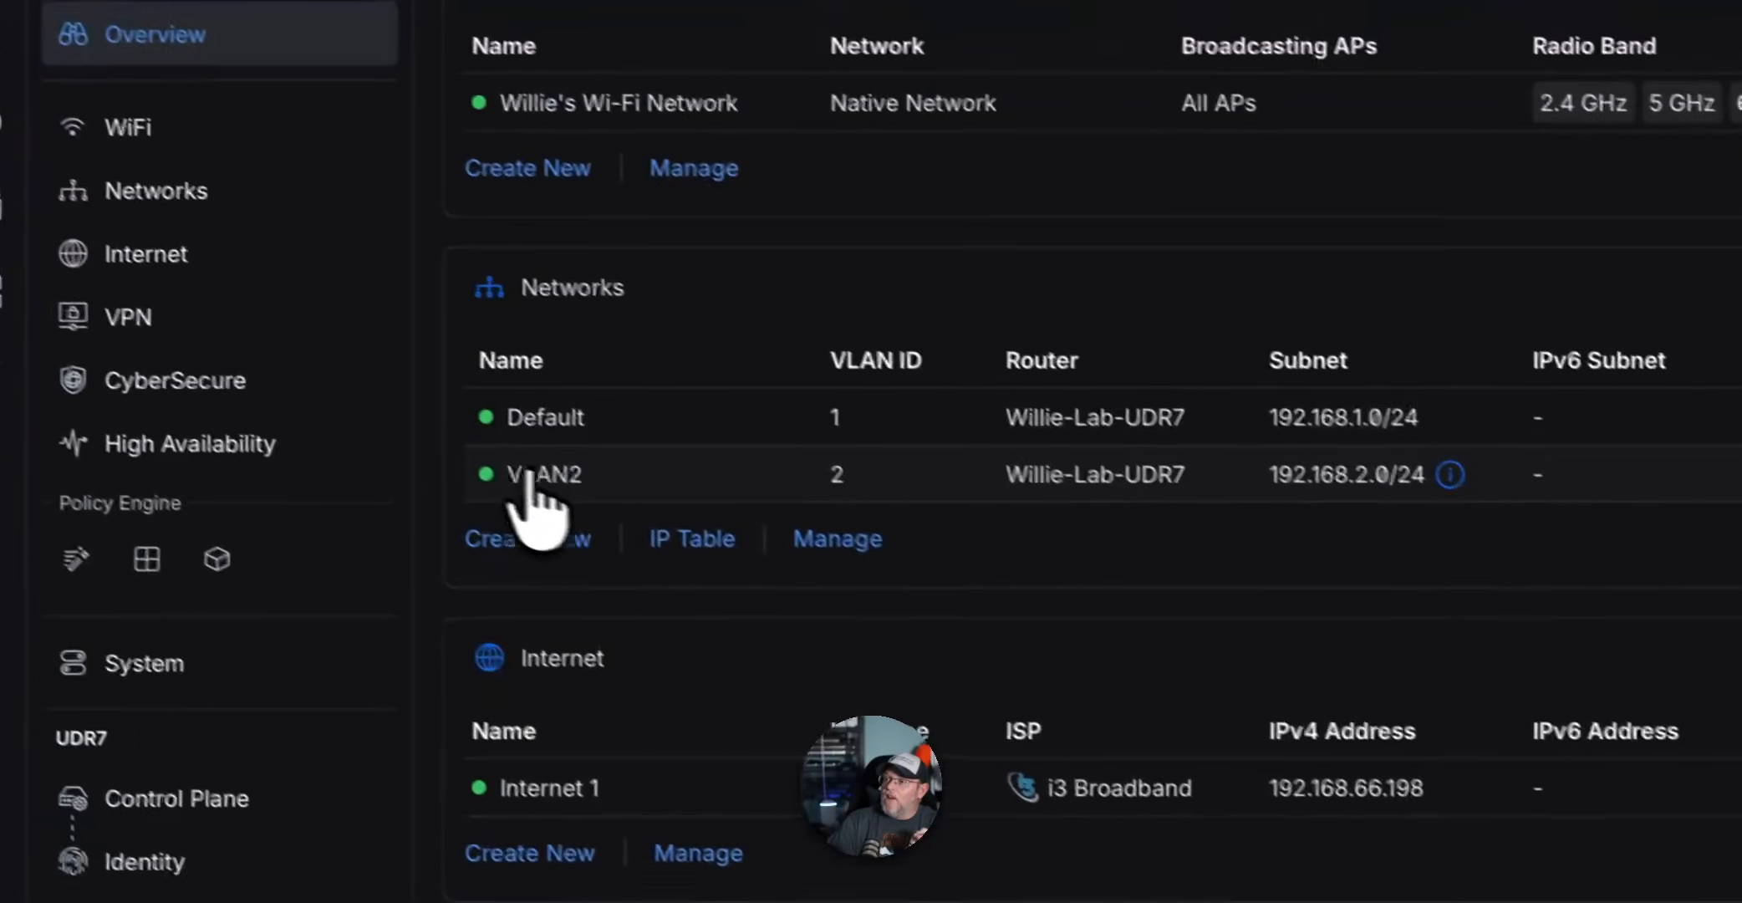
Open the VLAN2 network's settings and inspect its additional IPs and the subnet details shown for it in the network list
left_click(556, 478)
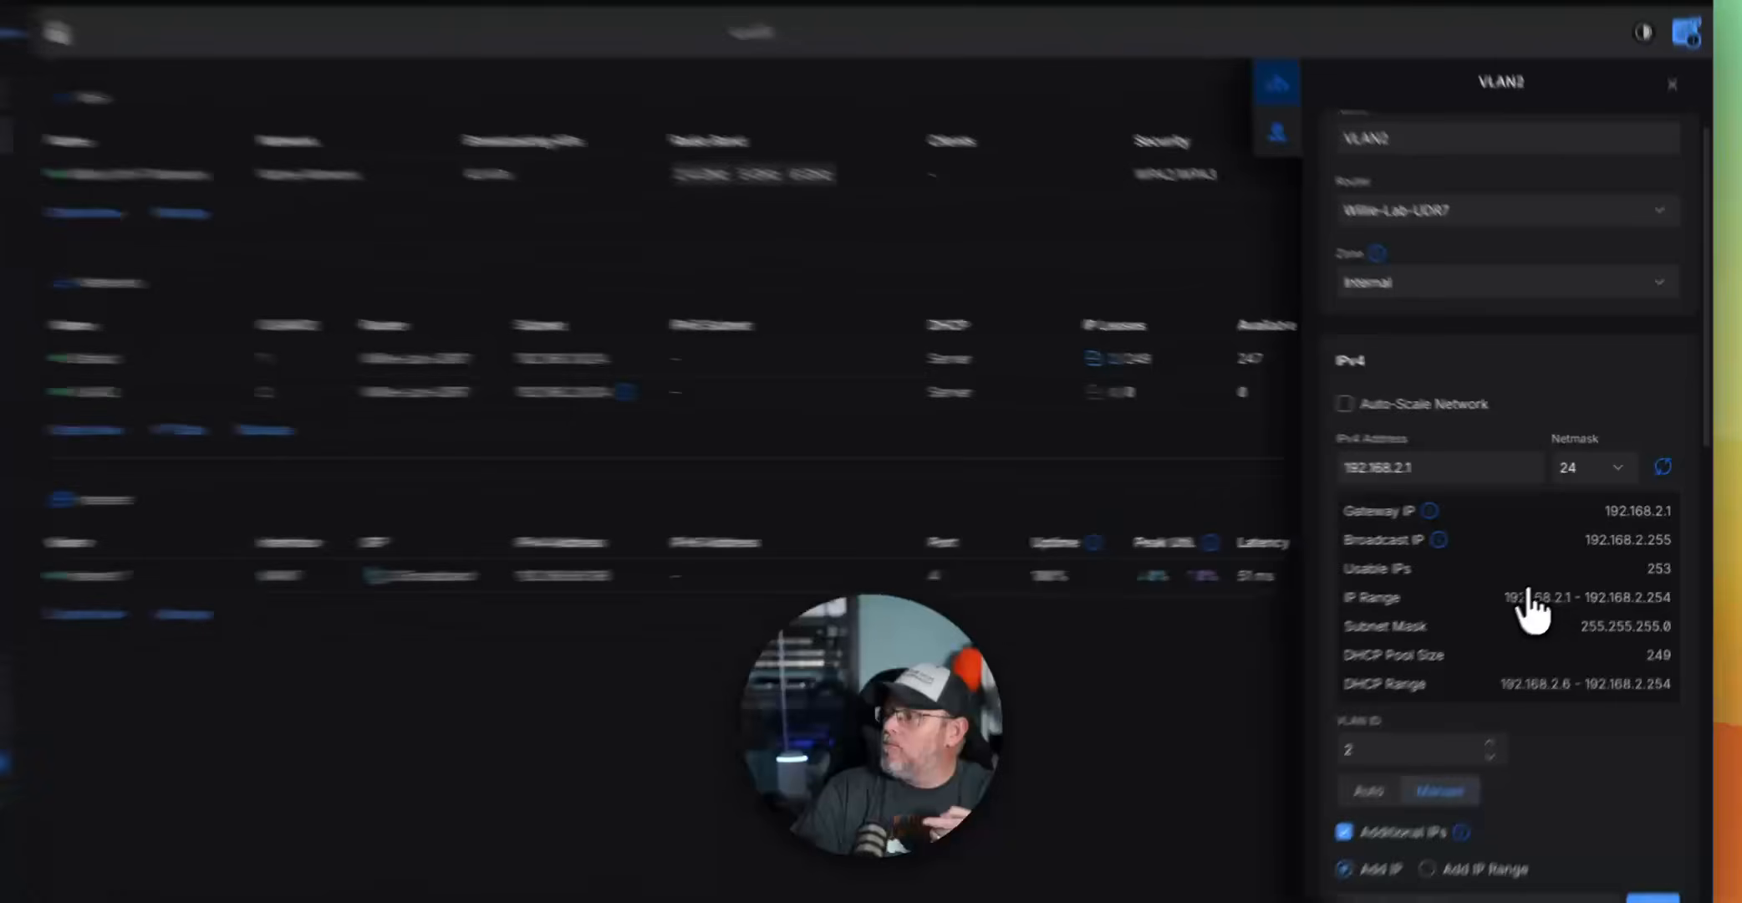
scroll(1404, 702, "down", 5)
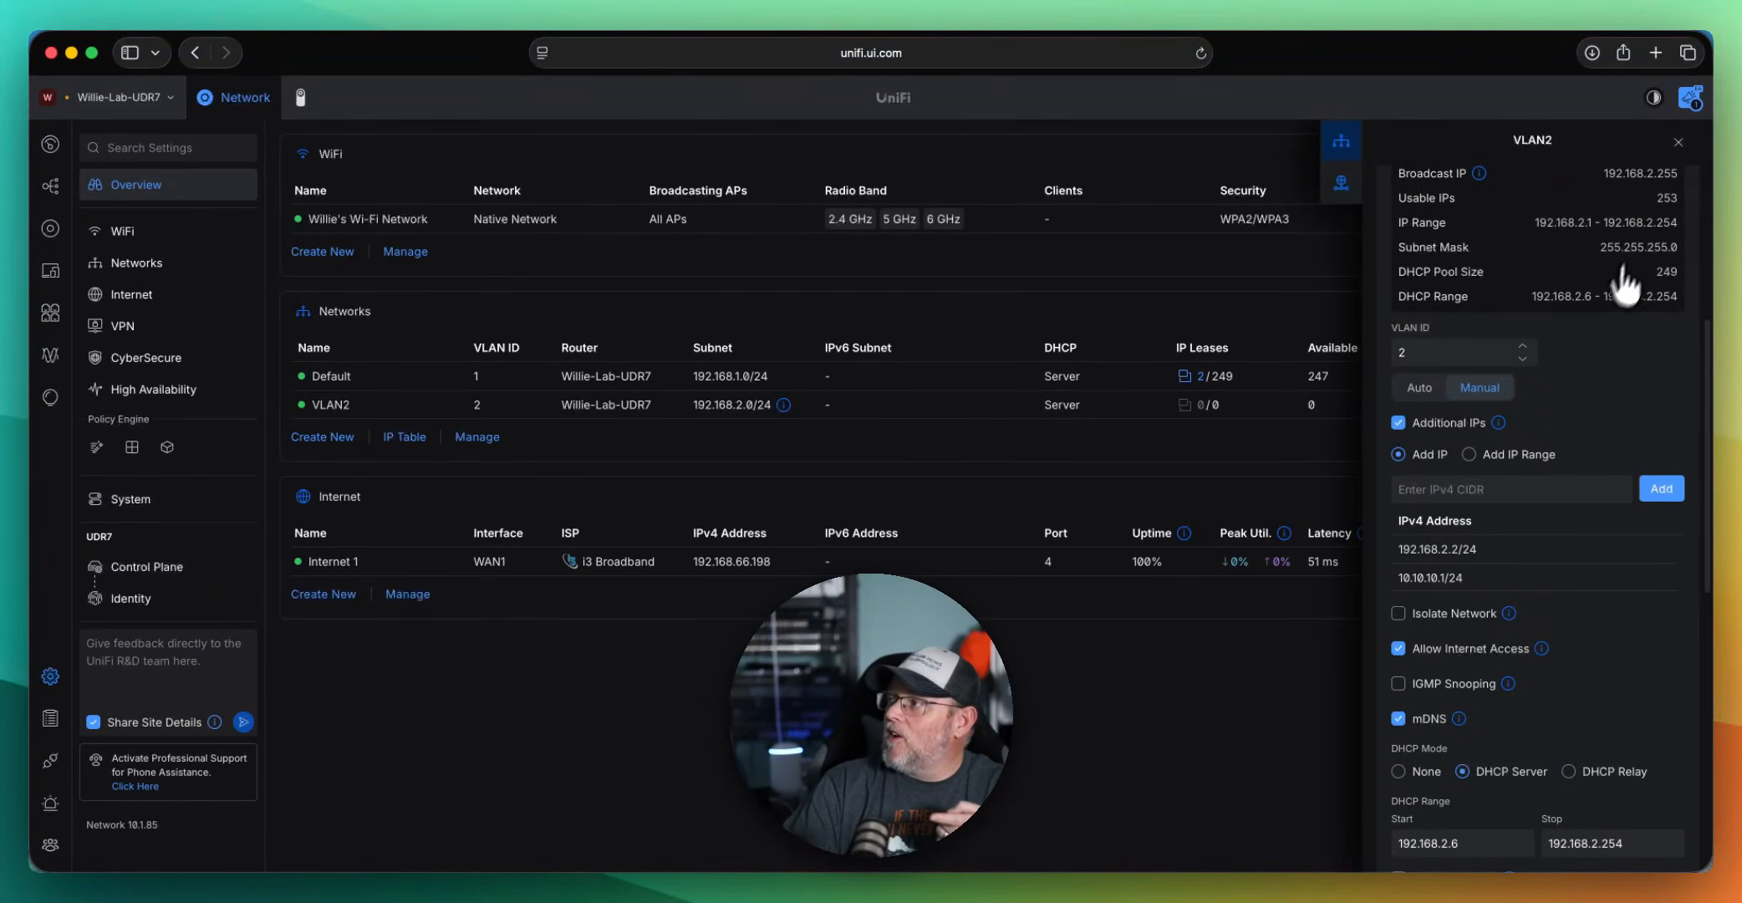
mouse_move(785, 408)
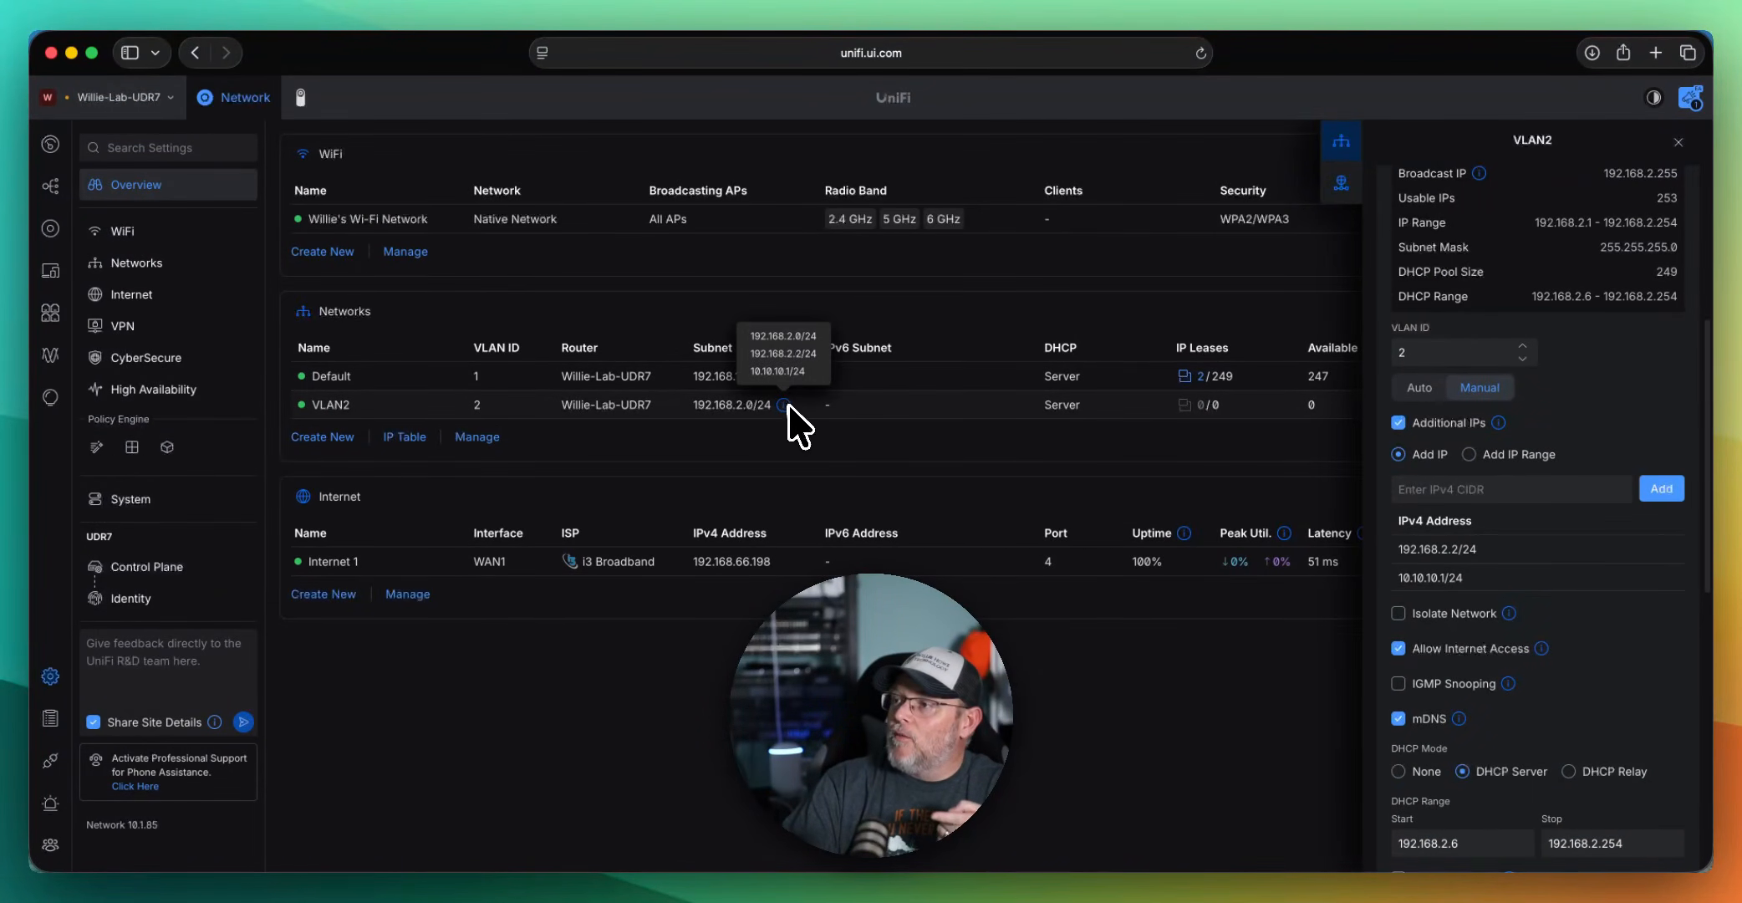